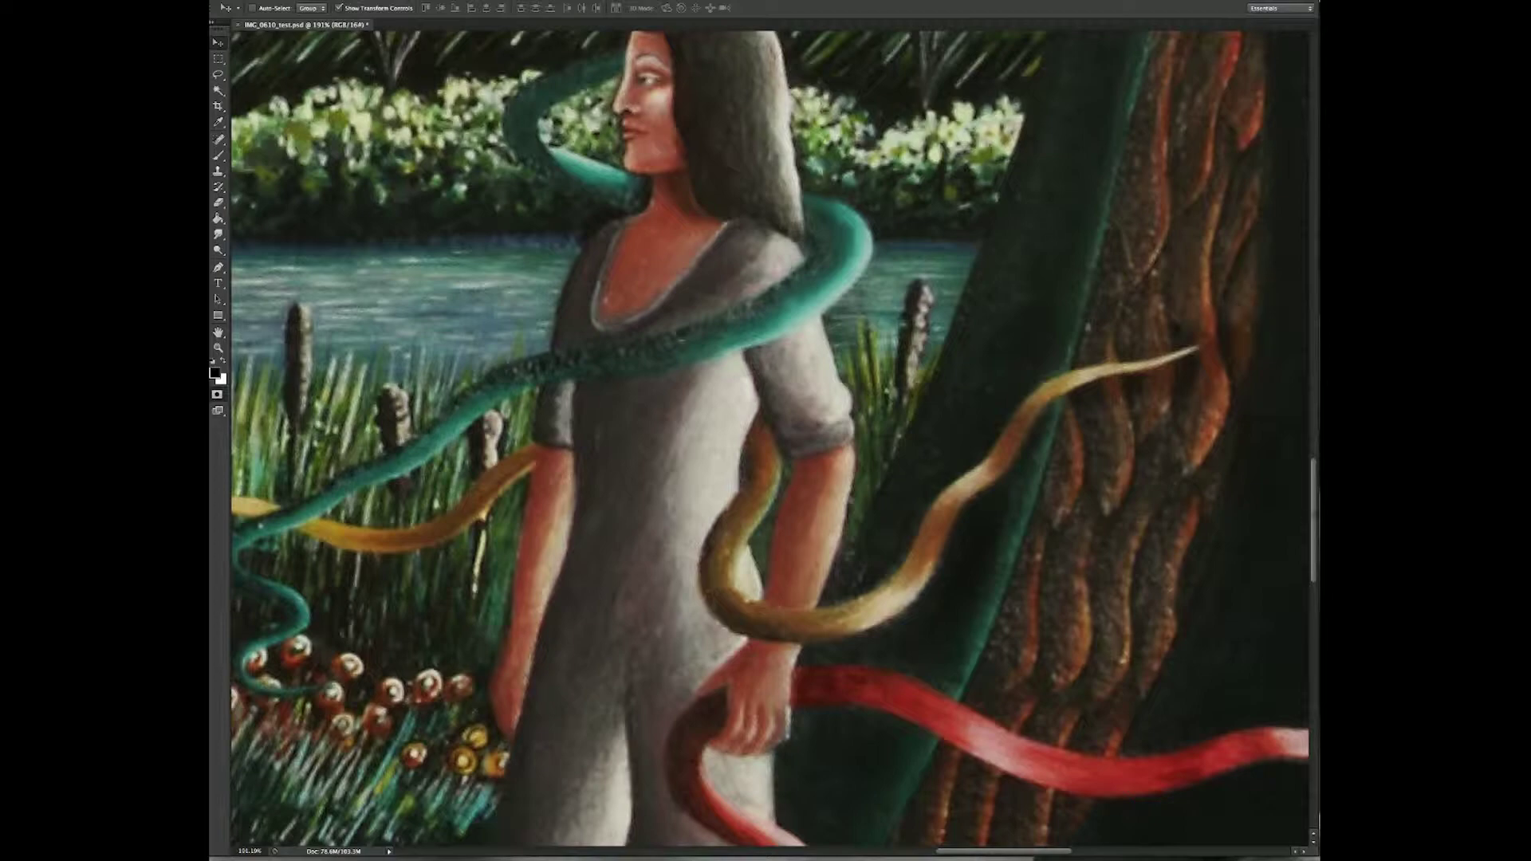
- Examine the green tree trunk, its bark and the nearby figure for light glare specks in the painting
drag(989, 850, 1052, 589)
scroll(1052, 588, up, 10)
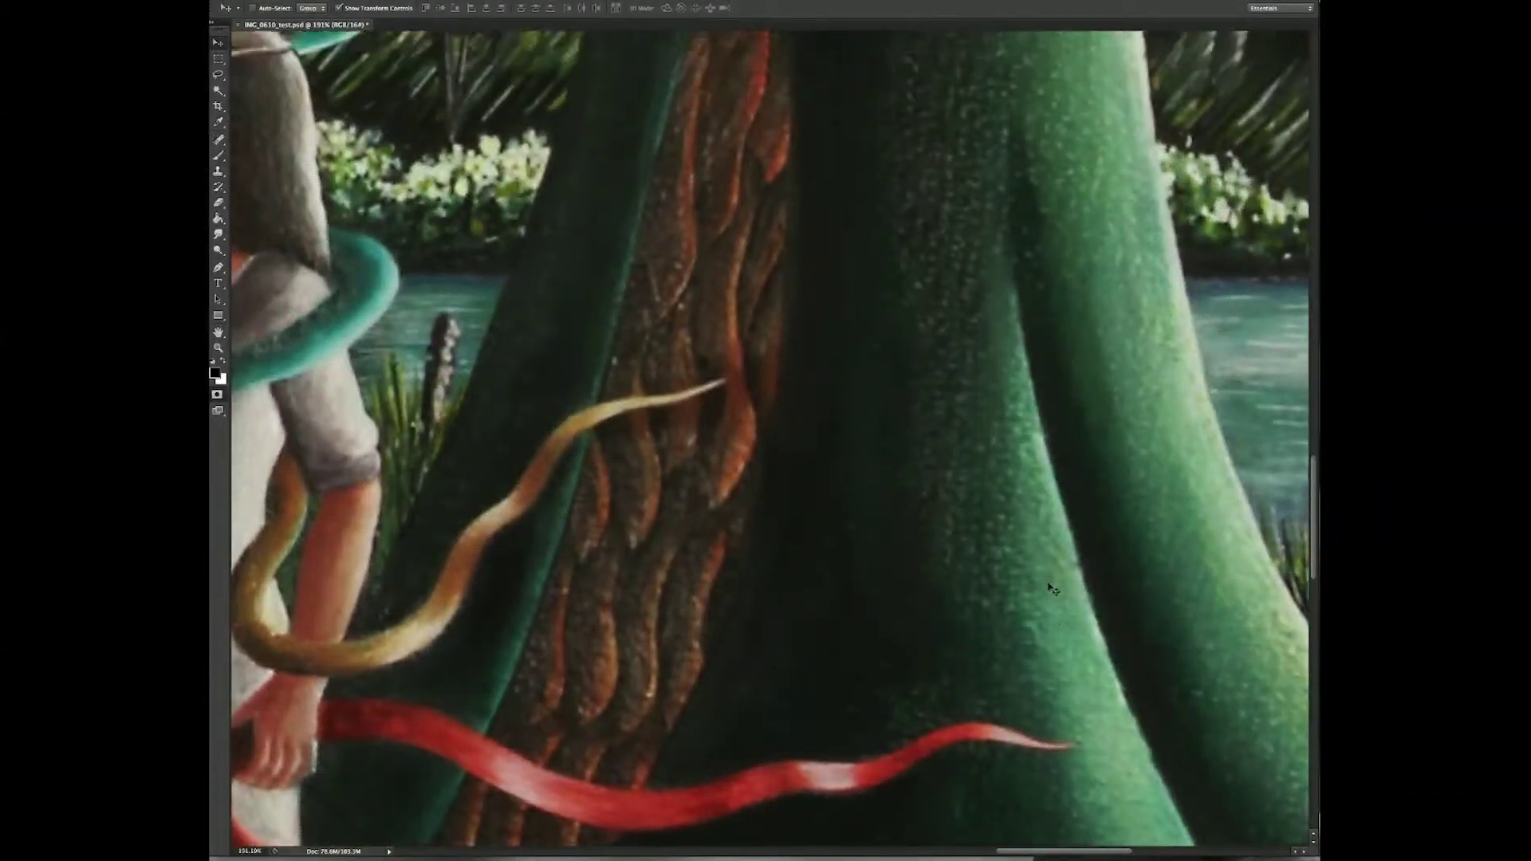
scroll(1052, 589, up, 4)
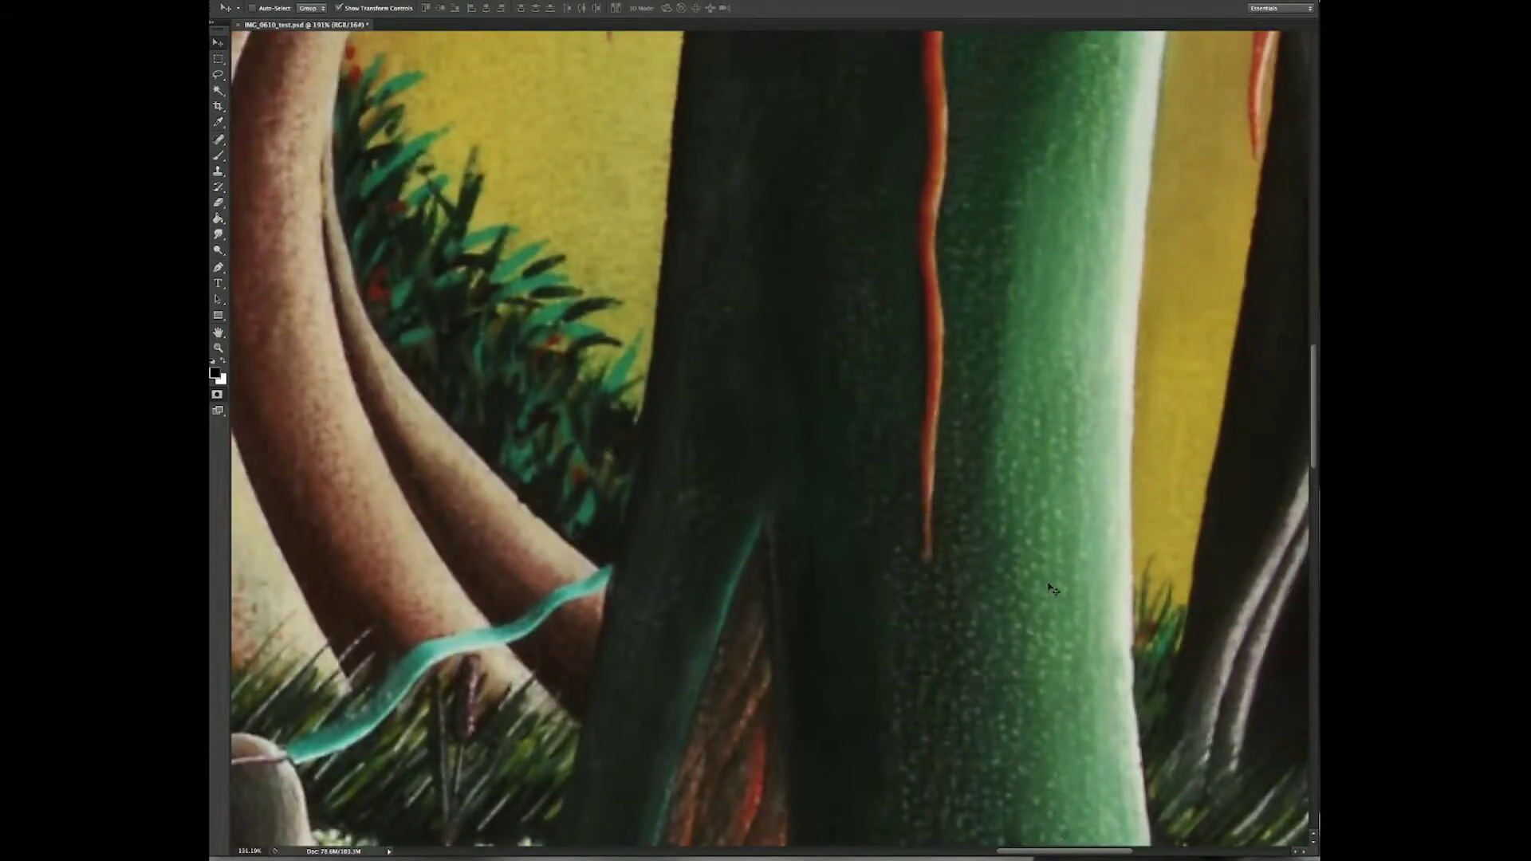
scroll(1052, 589, down, 4)
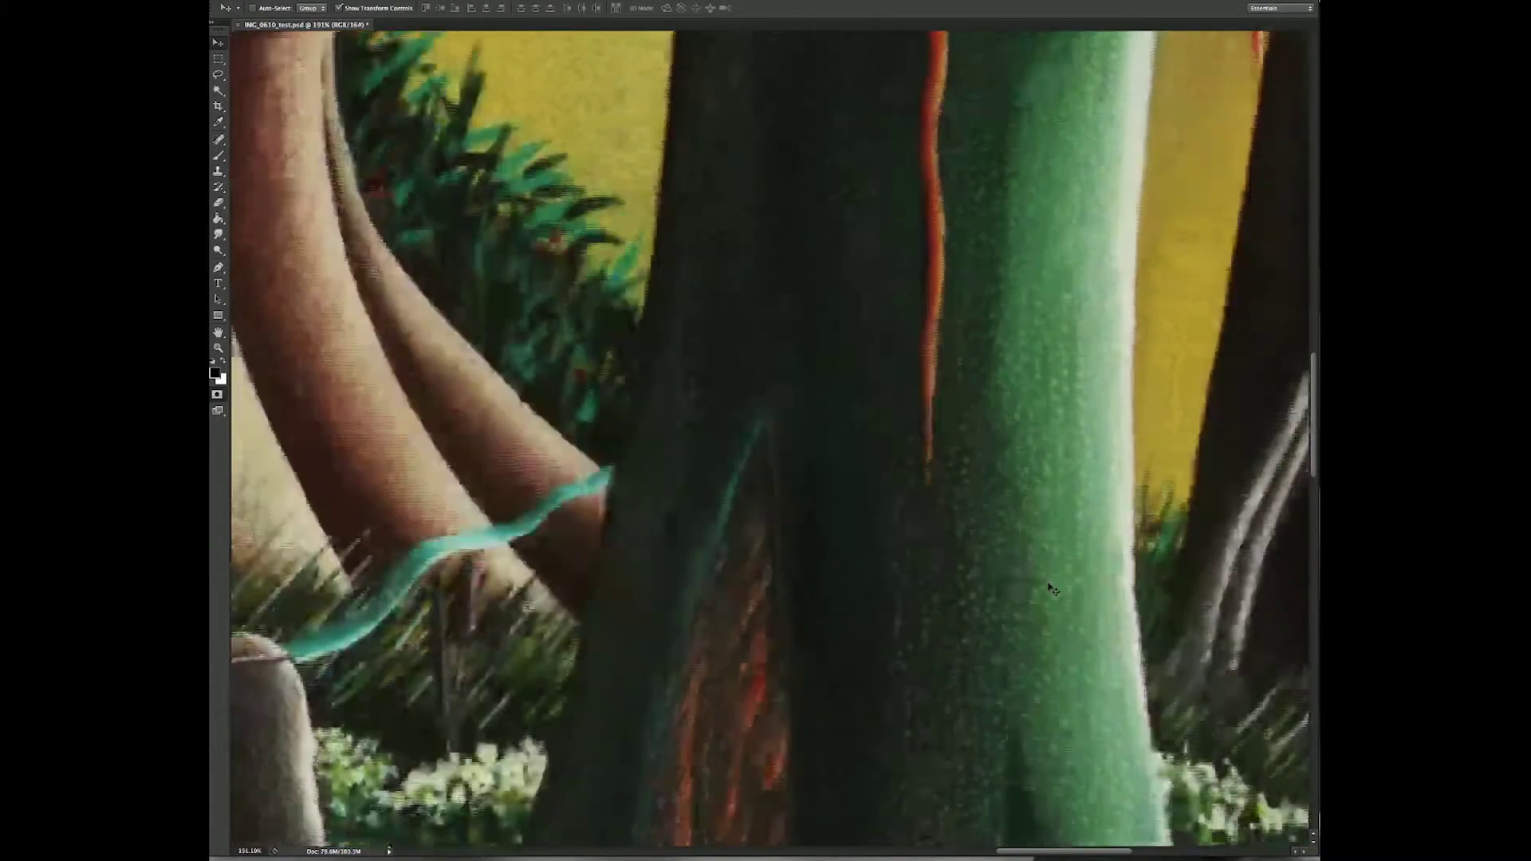
scroll(1050, 588, down, 1)
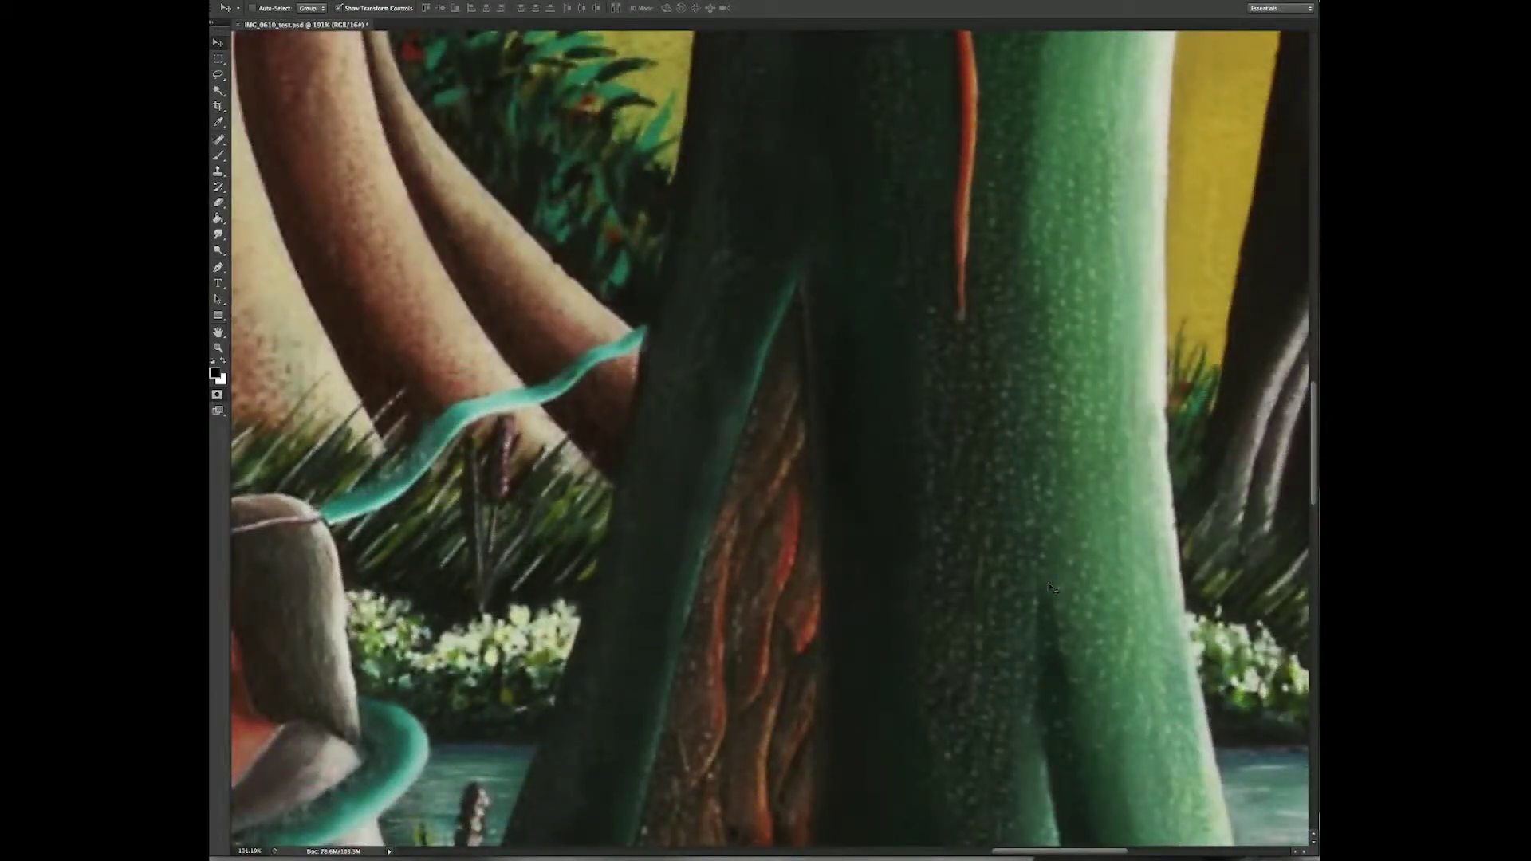
scroll(1049, 589, down, 4)
scroll(1049, 588, left, 3)
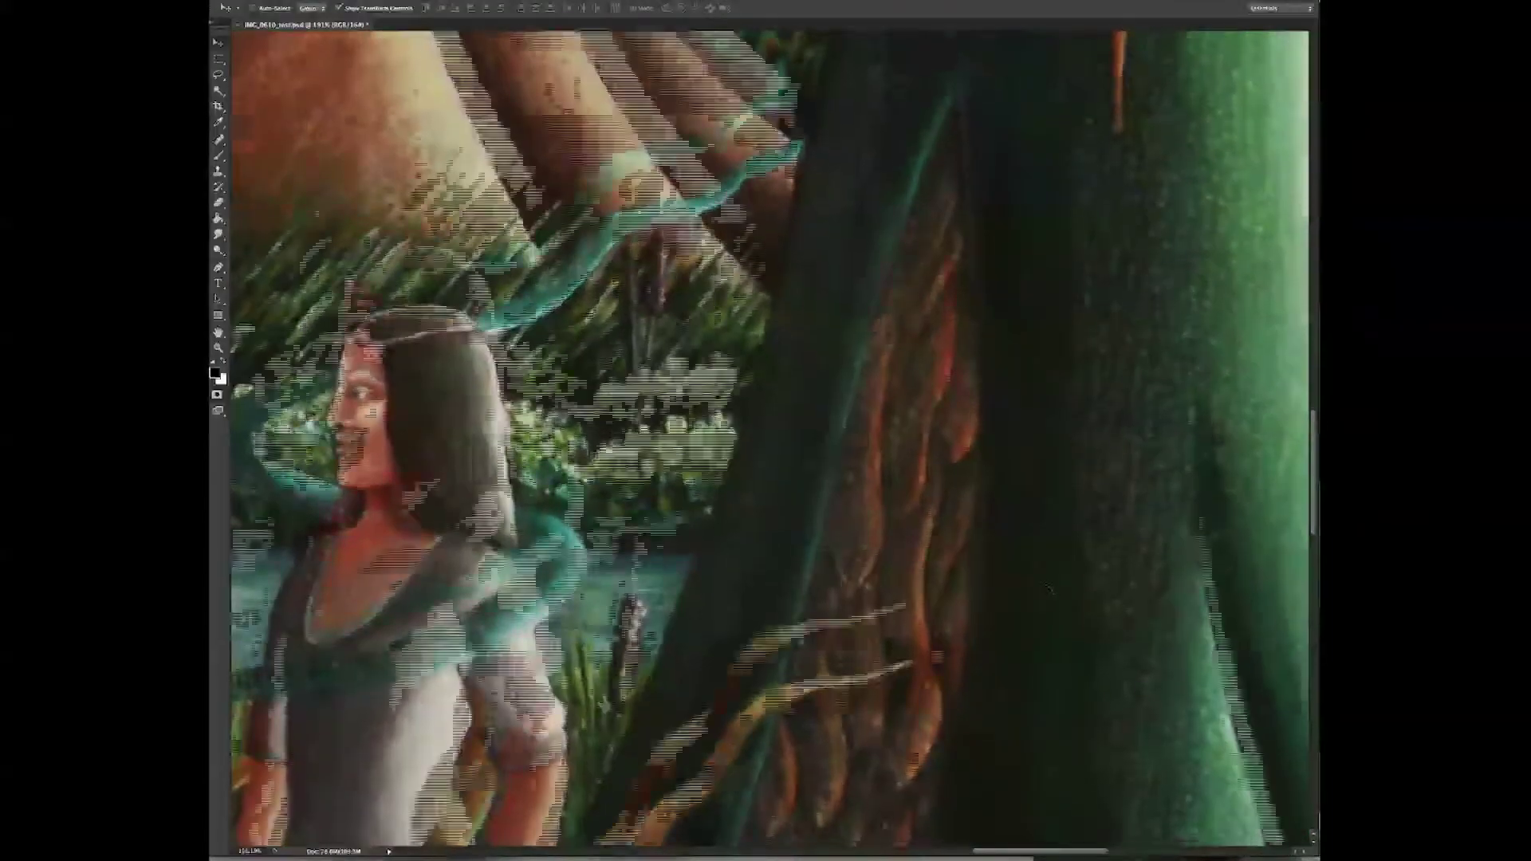
scroll(1049, 588, right, 5)
scroll(1050, 589, down, 1)
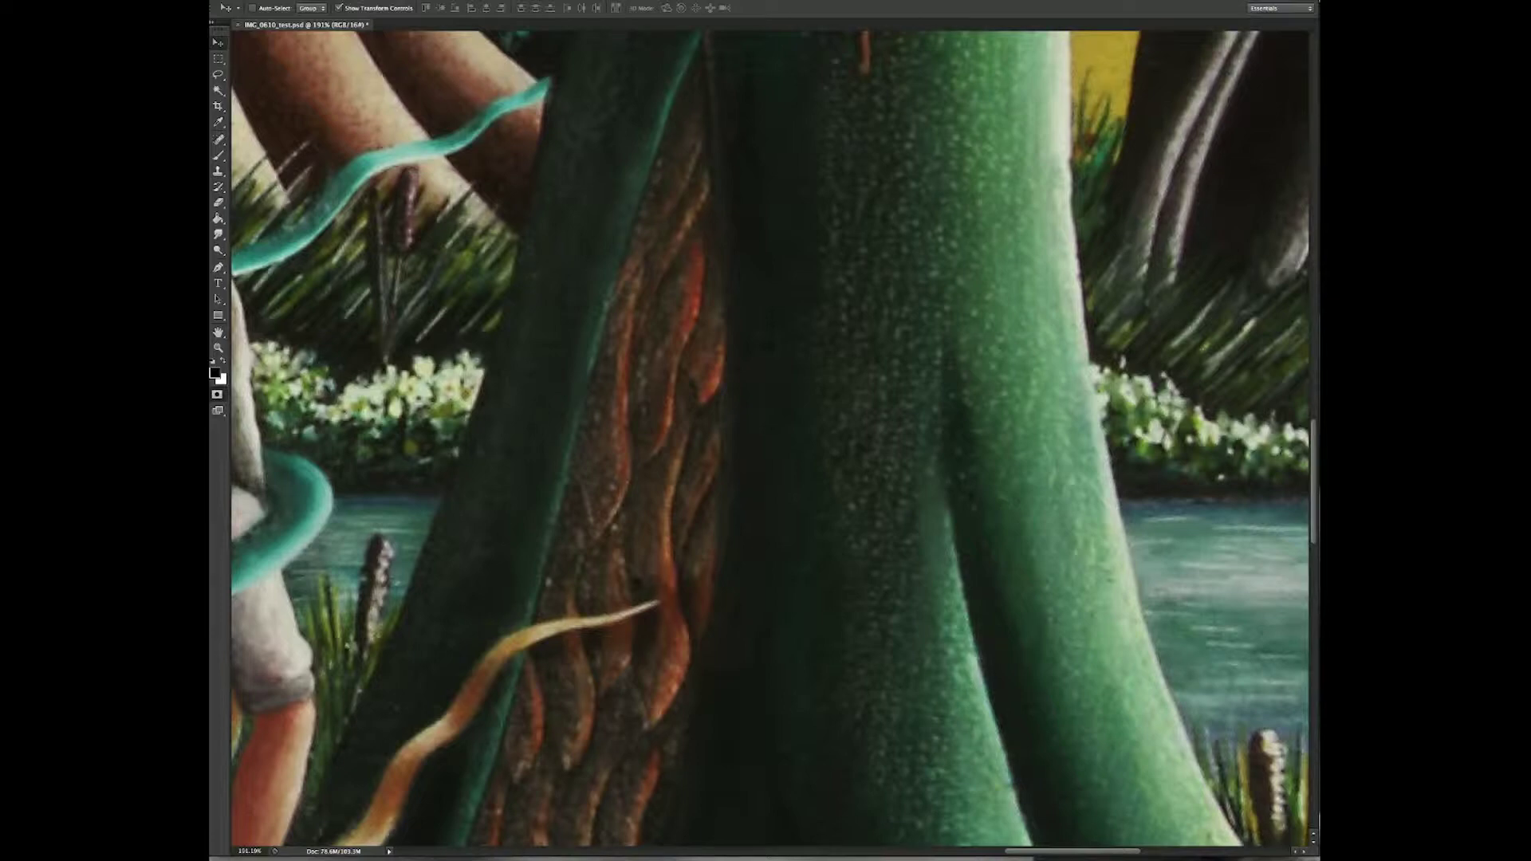
- Duplicate the Background layer and ready the Brush tool for retouching the copy
key(ctrl+j)
key(b)
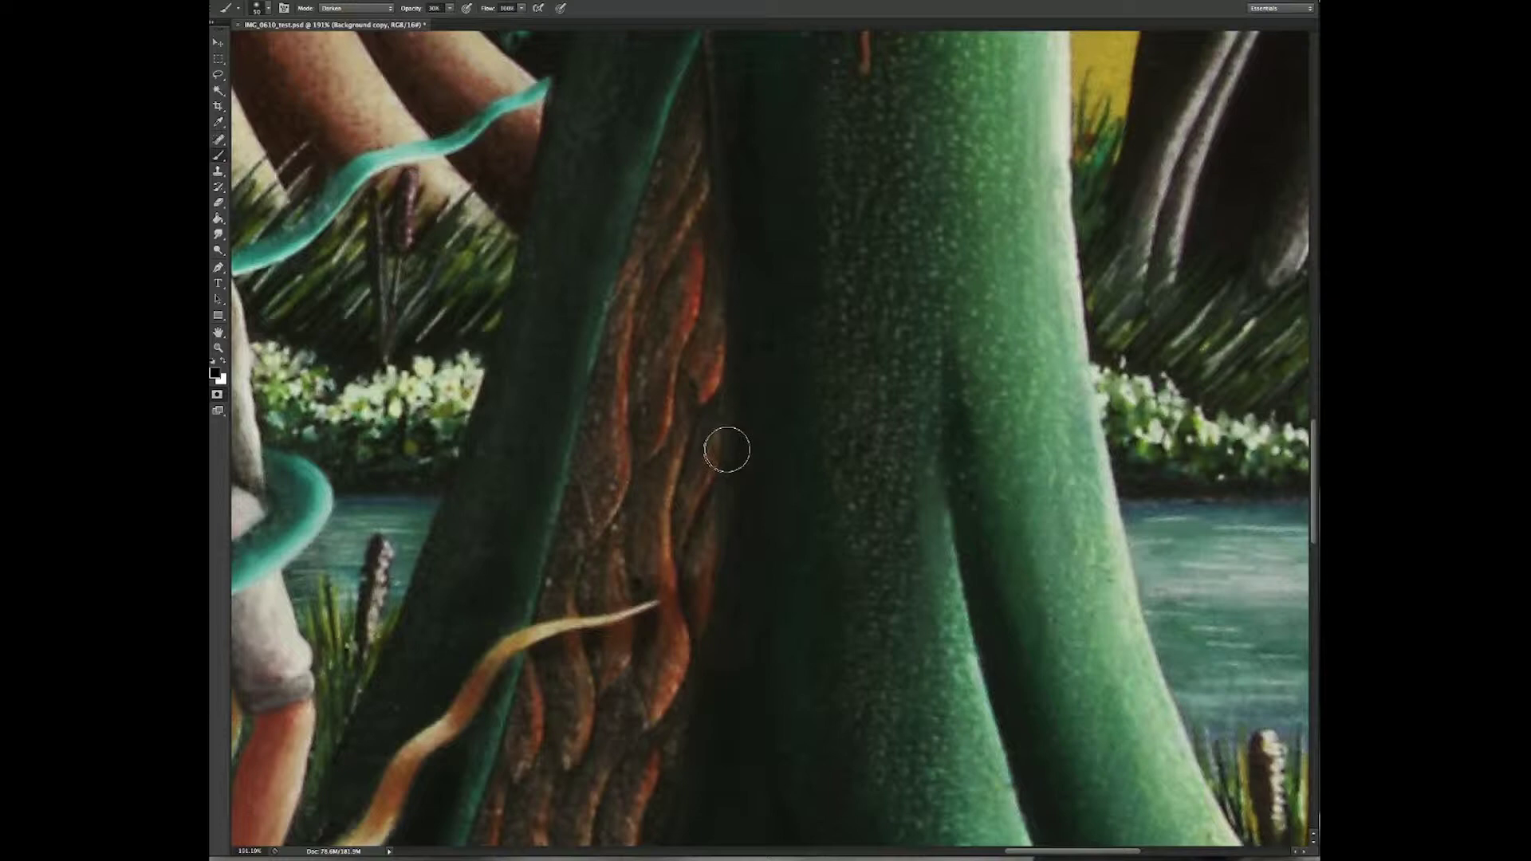
- Select the speckled dark tones of the teal tentacle across the woman's dress with the Magic Wand, undoing the excess additions
key(w)
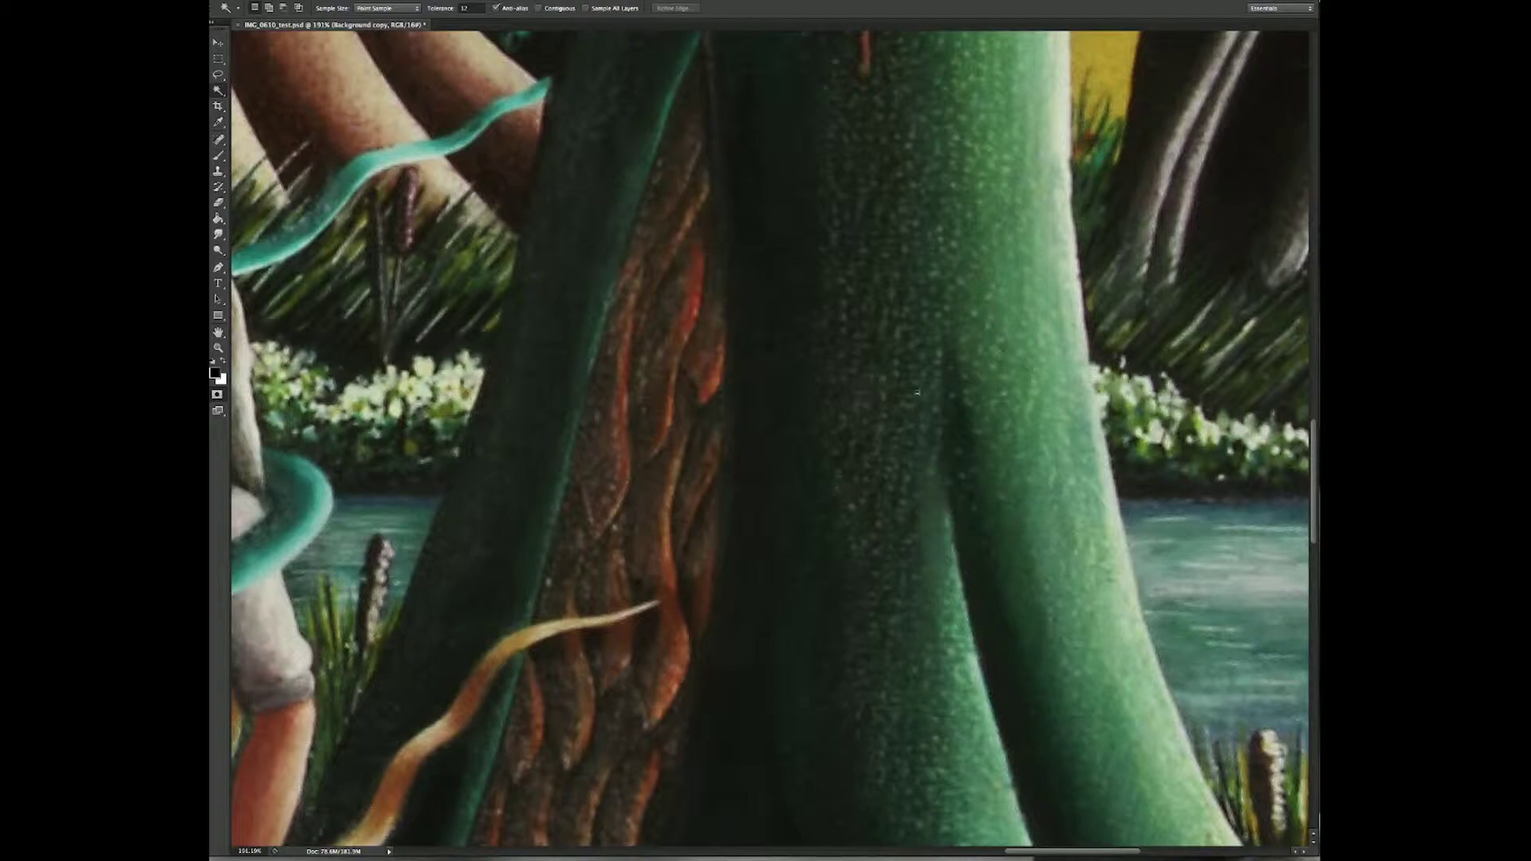
scroll(878, 442, left, 10)
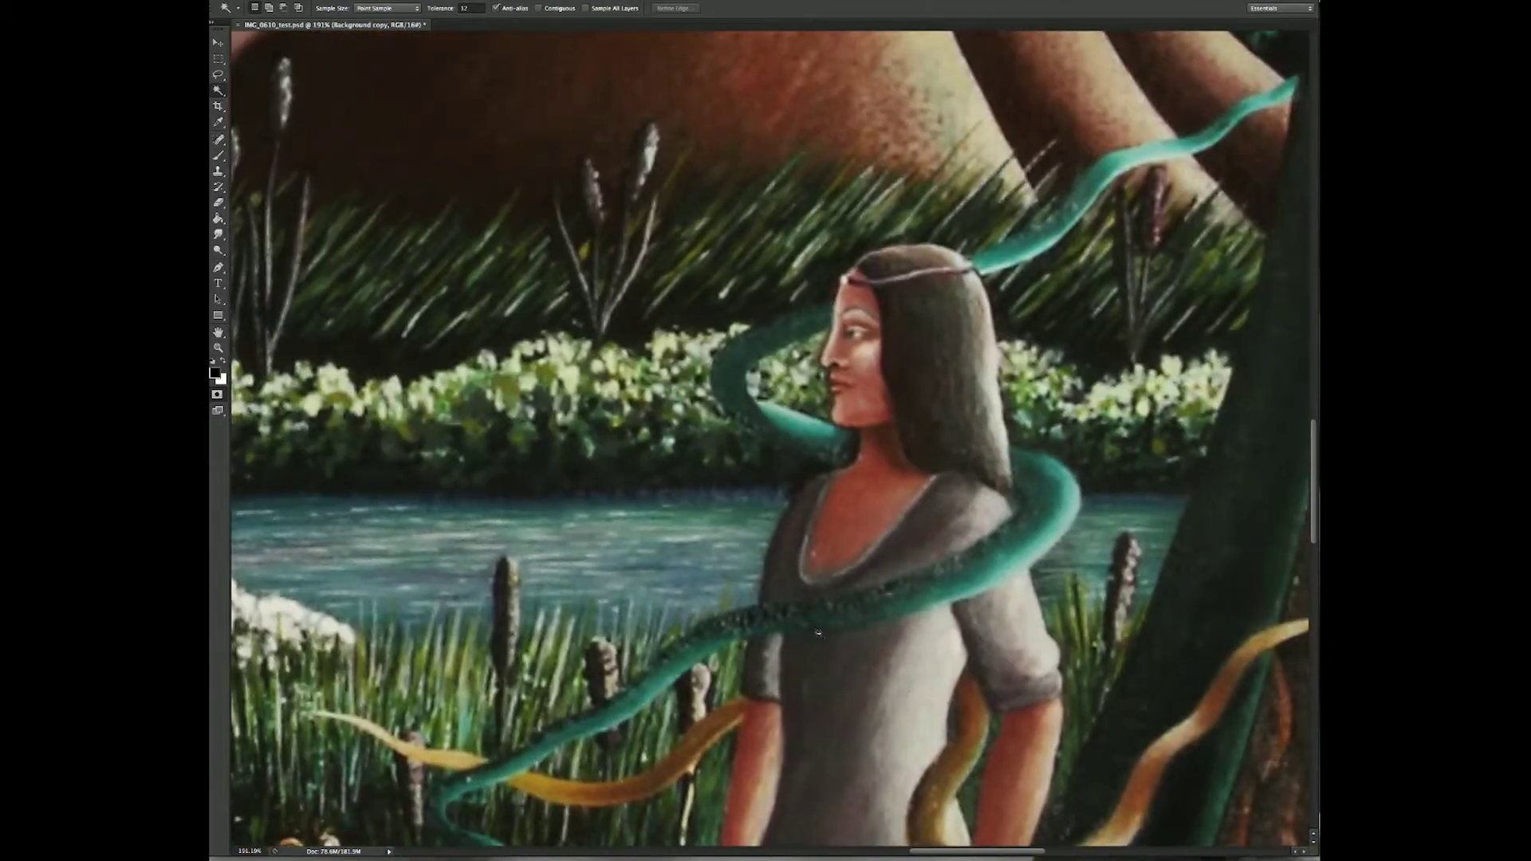
scroll(813, 633, down, 5)
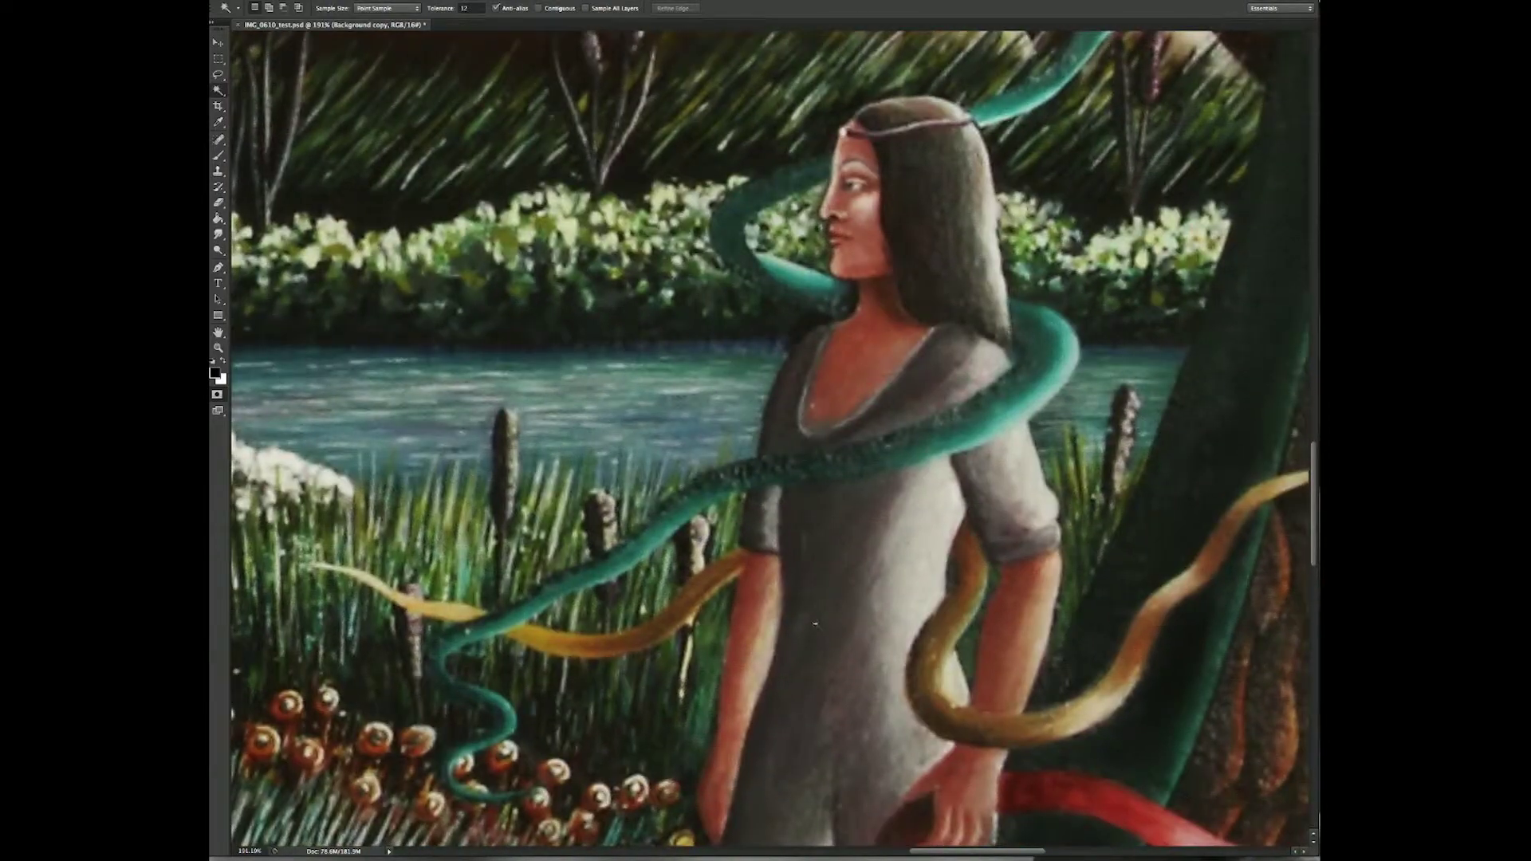
key(z)
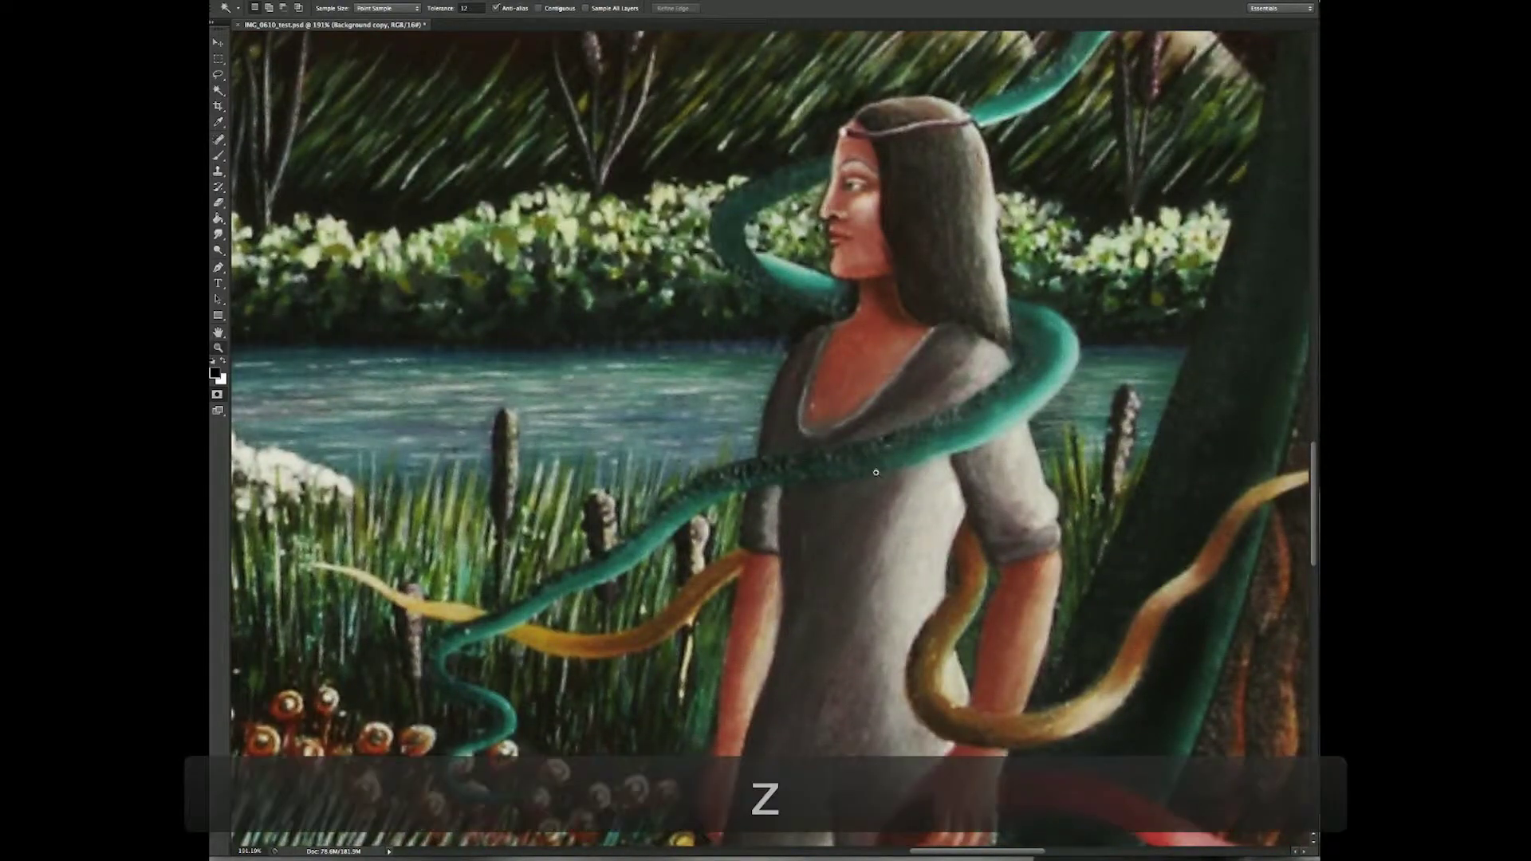
drag(874, 472, 886, 471)
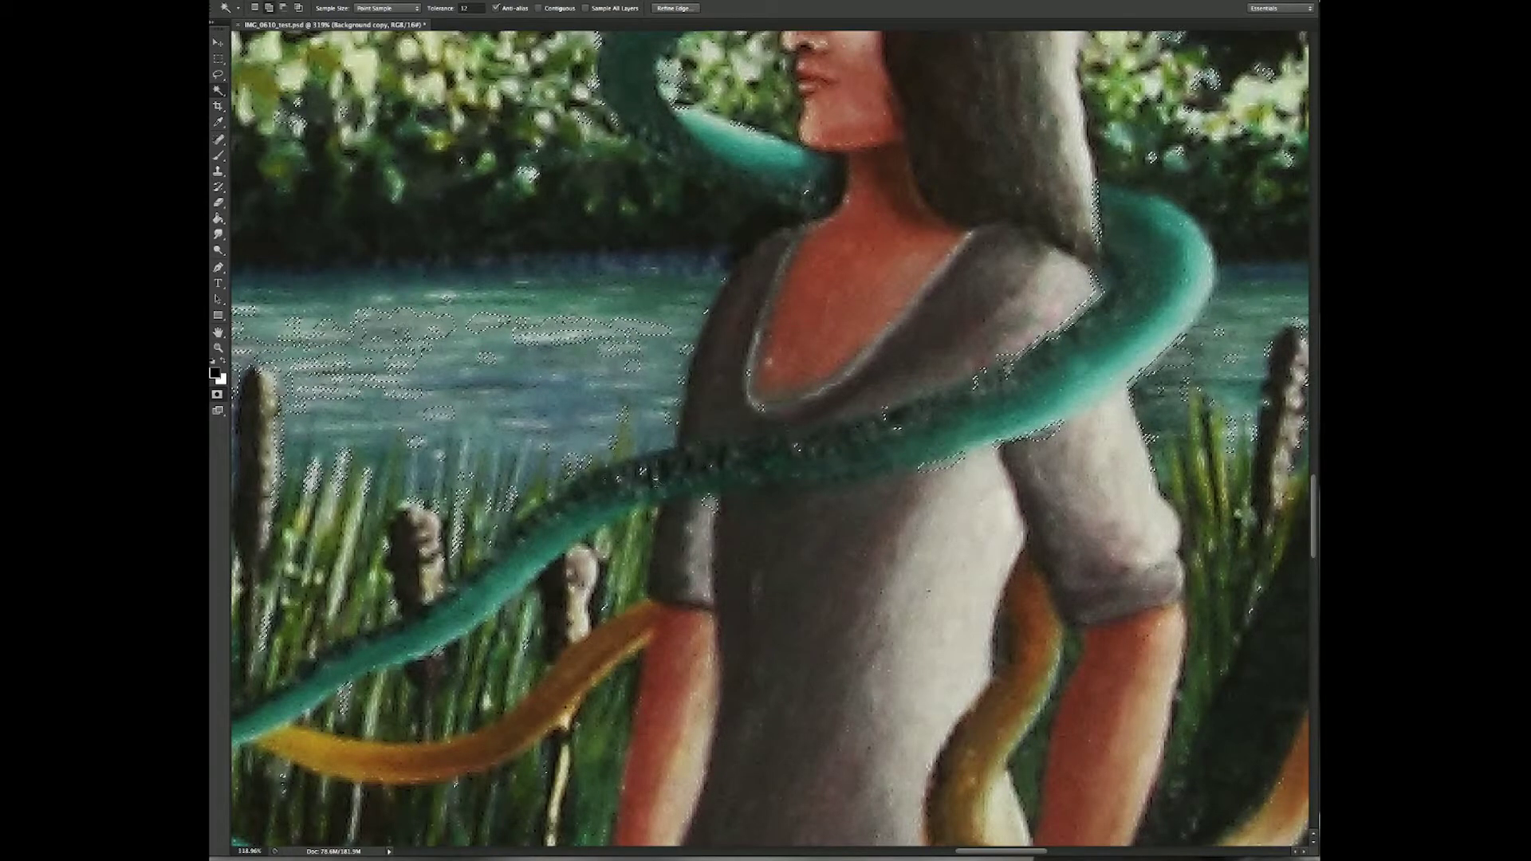
click(993, 384)
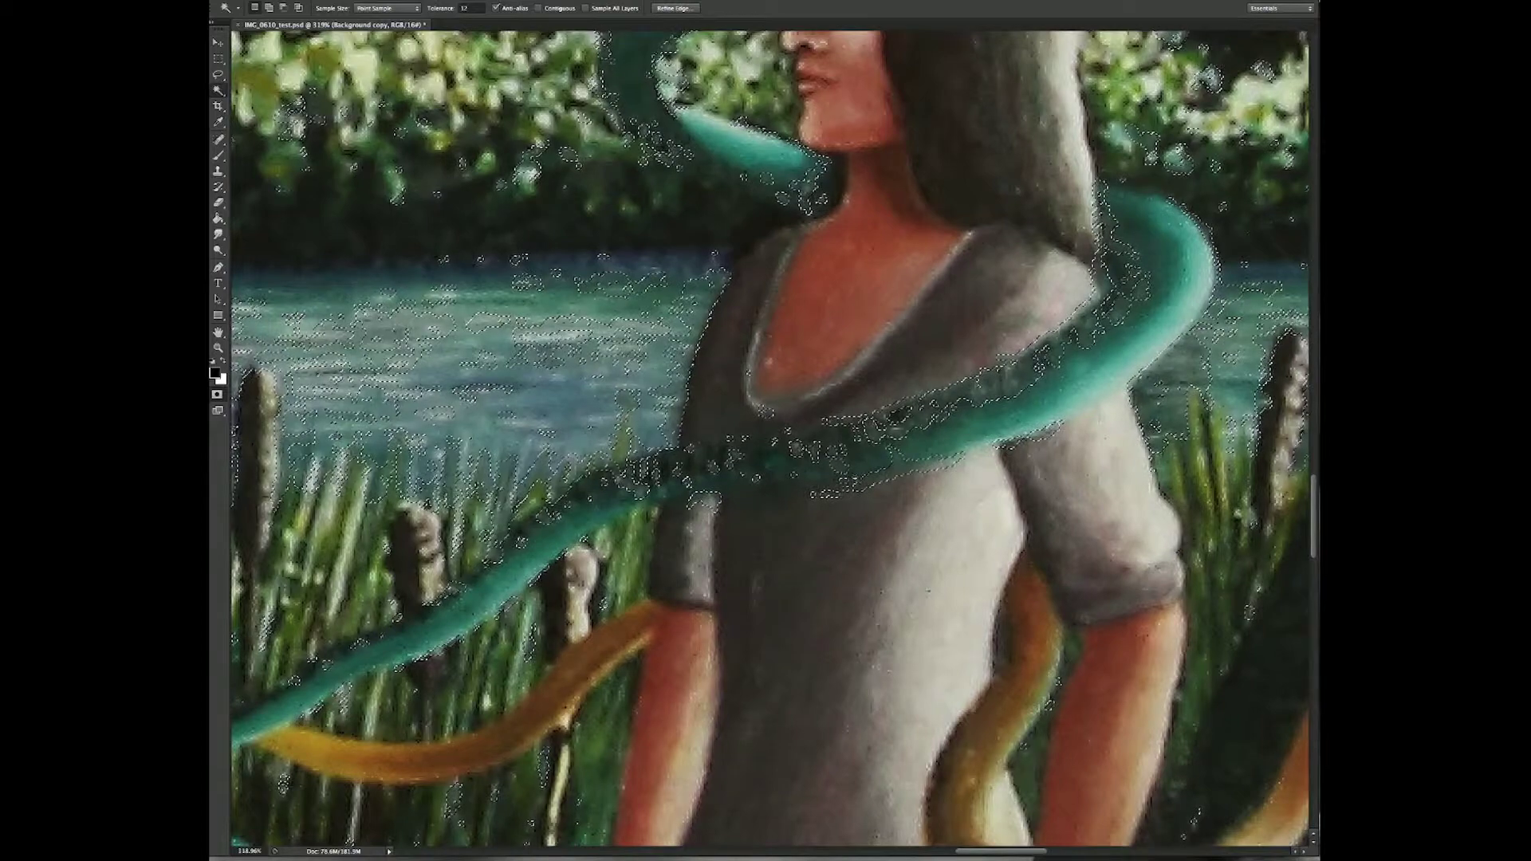
key(super+z)
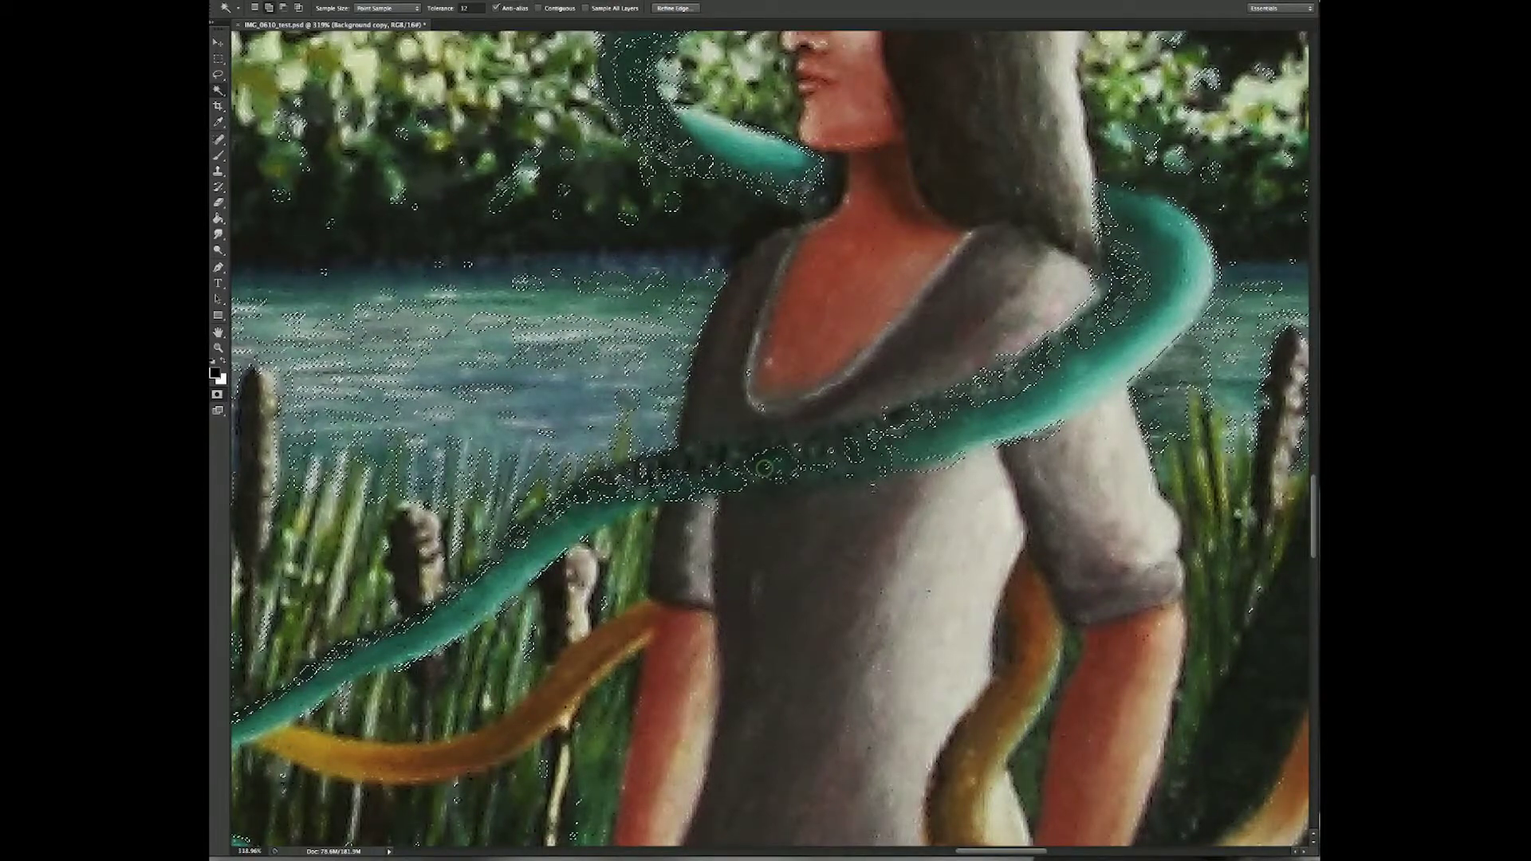
key(super+z)
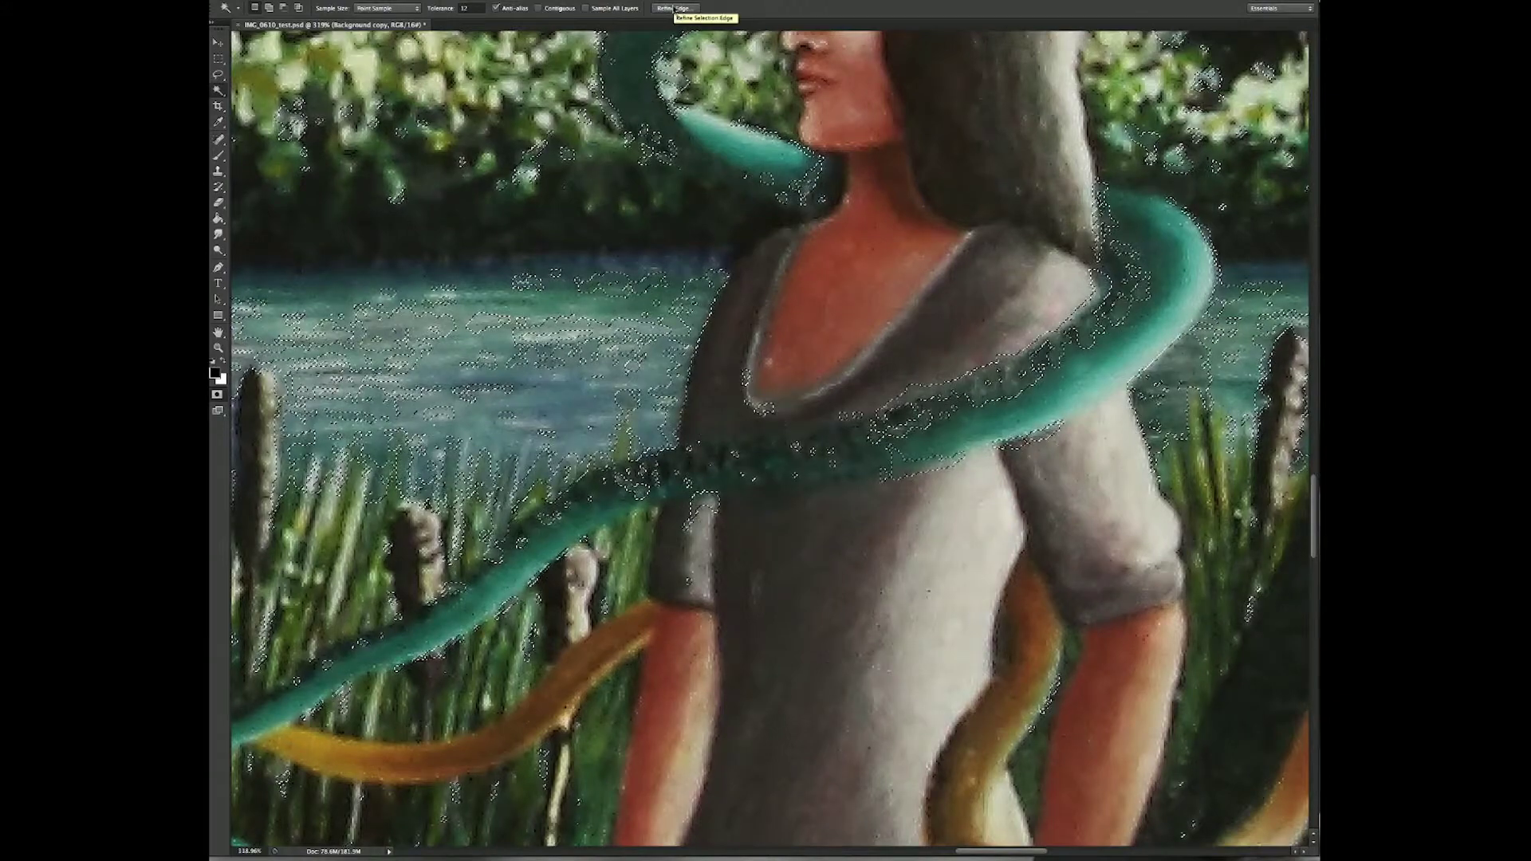
- Feather the tentacle selection slightly with Refine Edge, keeping the output as a selection
click(674, 8)
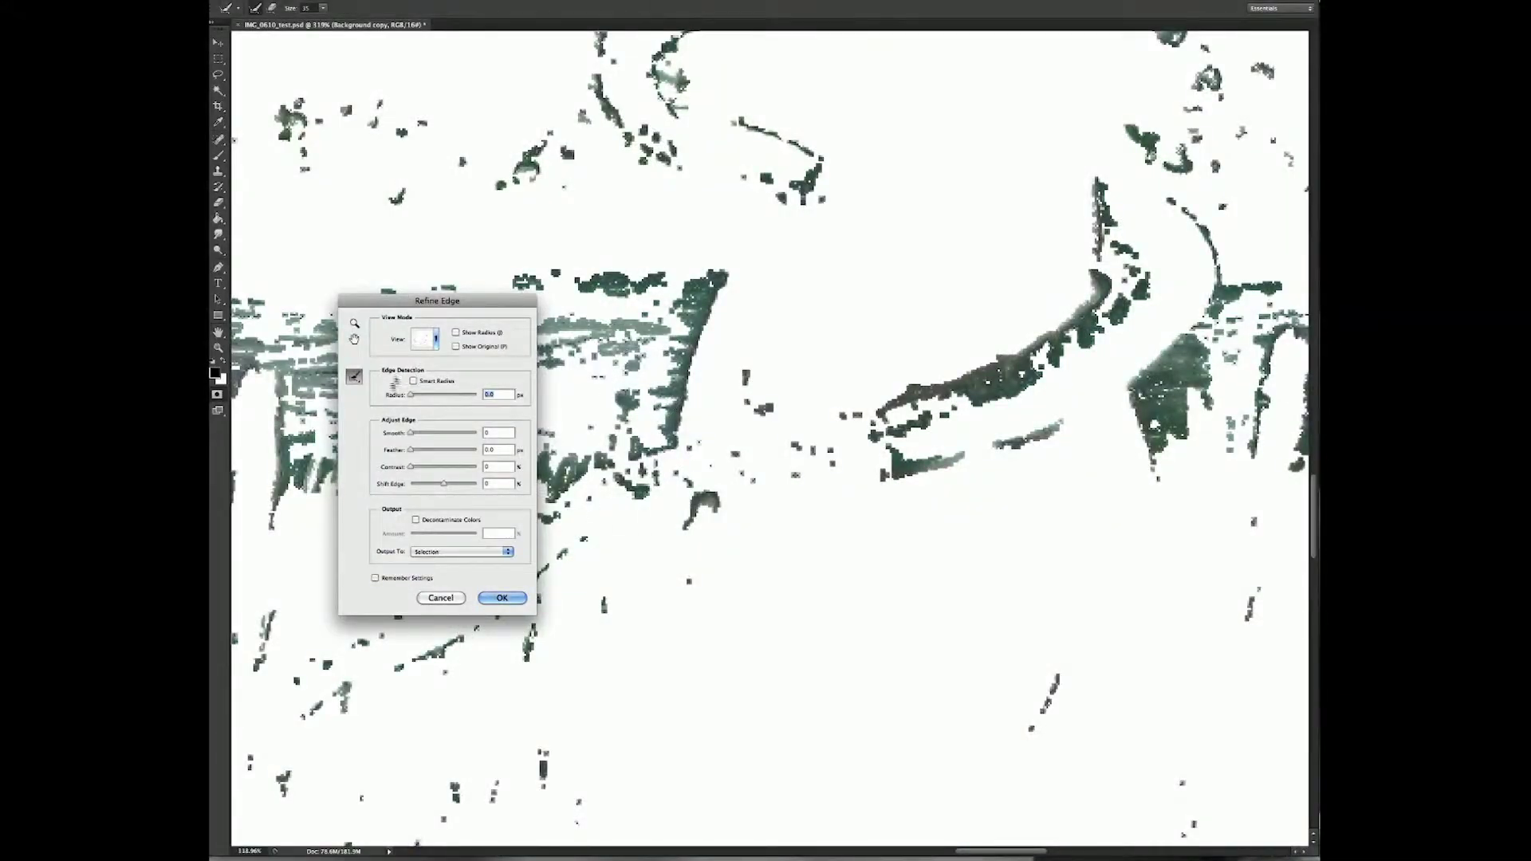
click(493, 449)
key(Up)
key(Up)
key(Up)
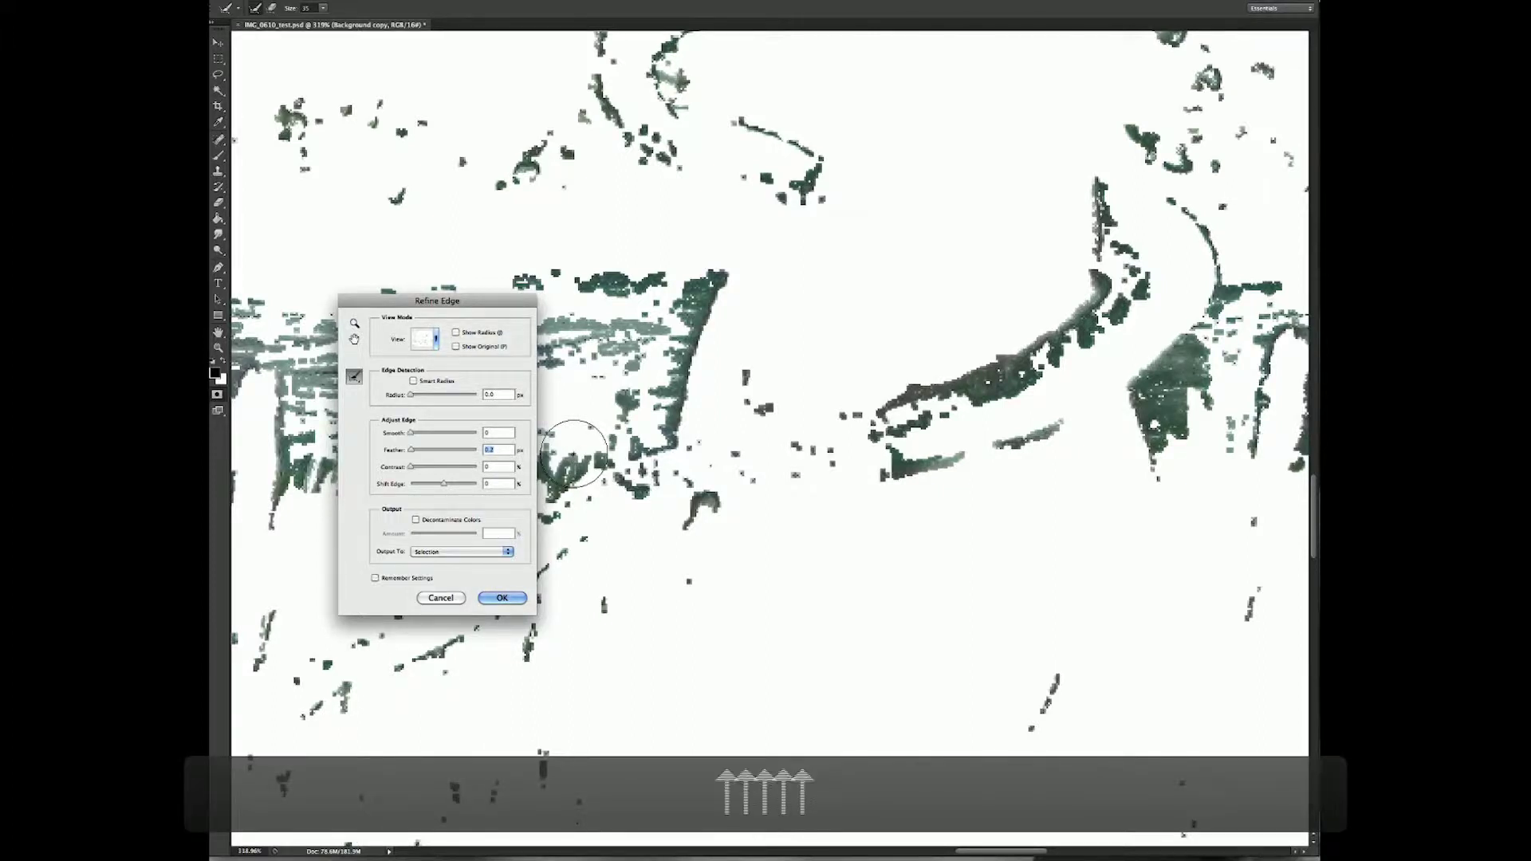
key(Up)
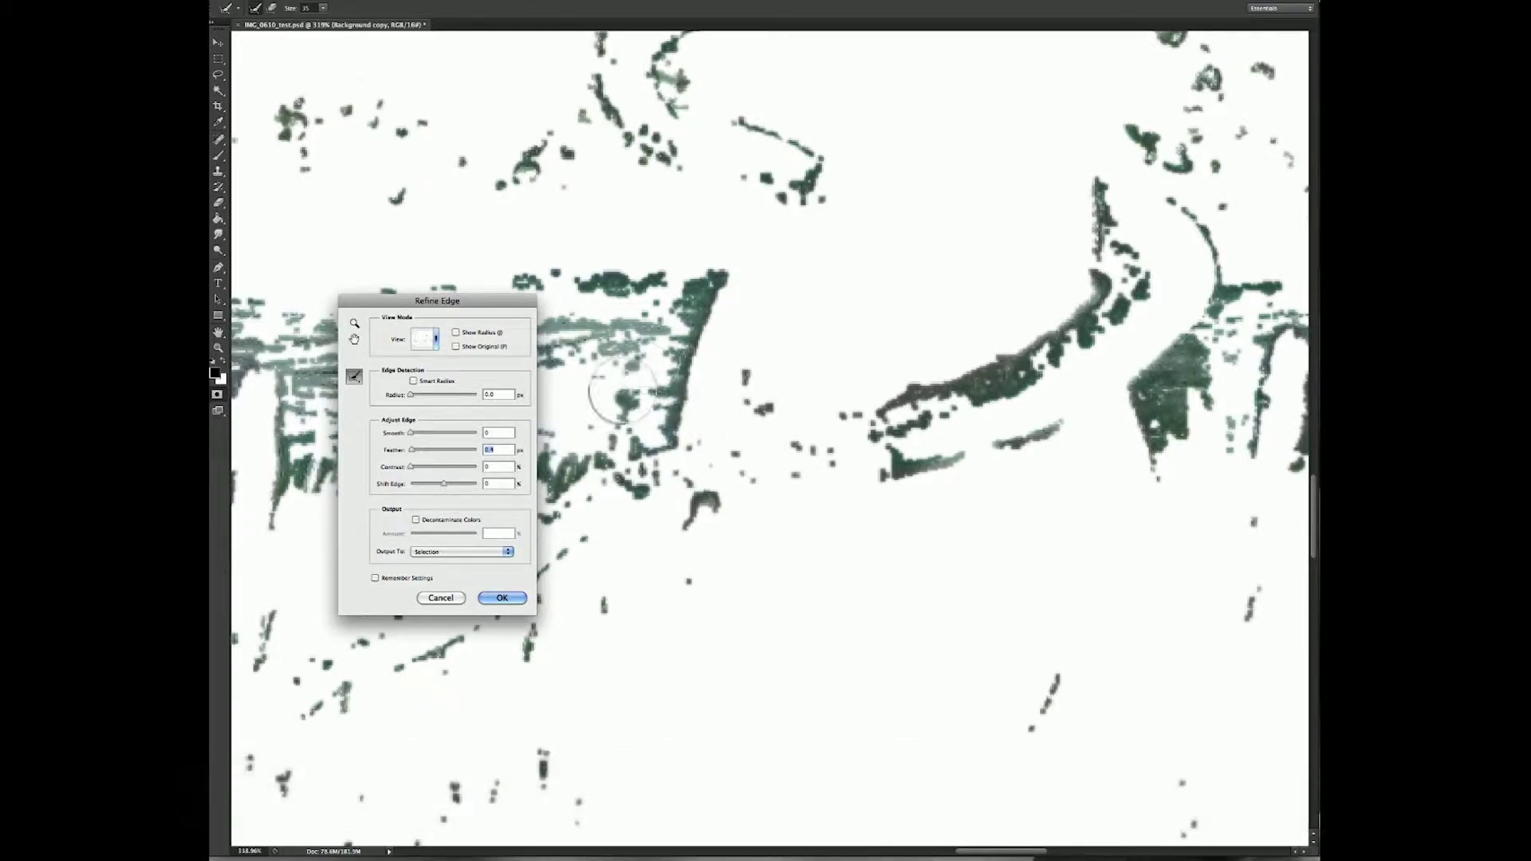
key(Up)
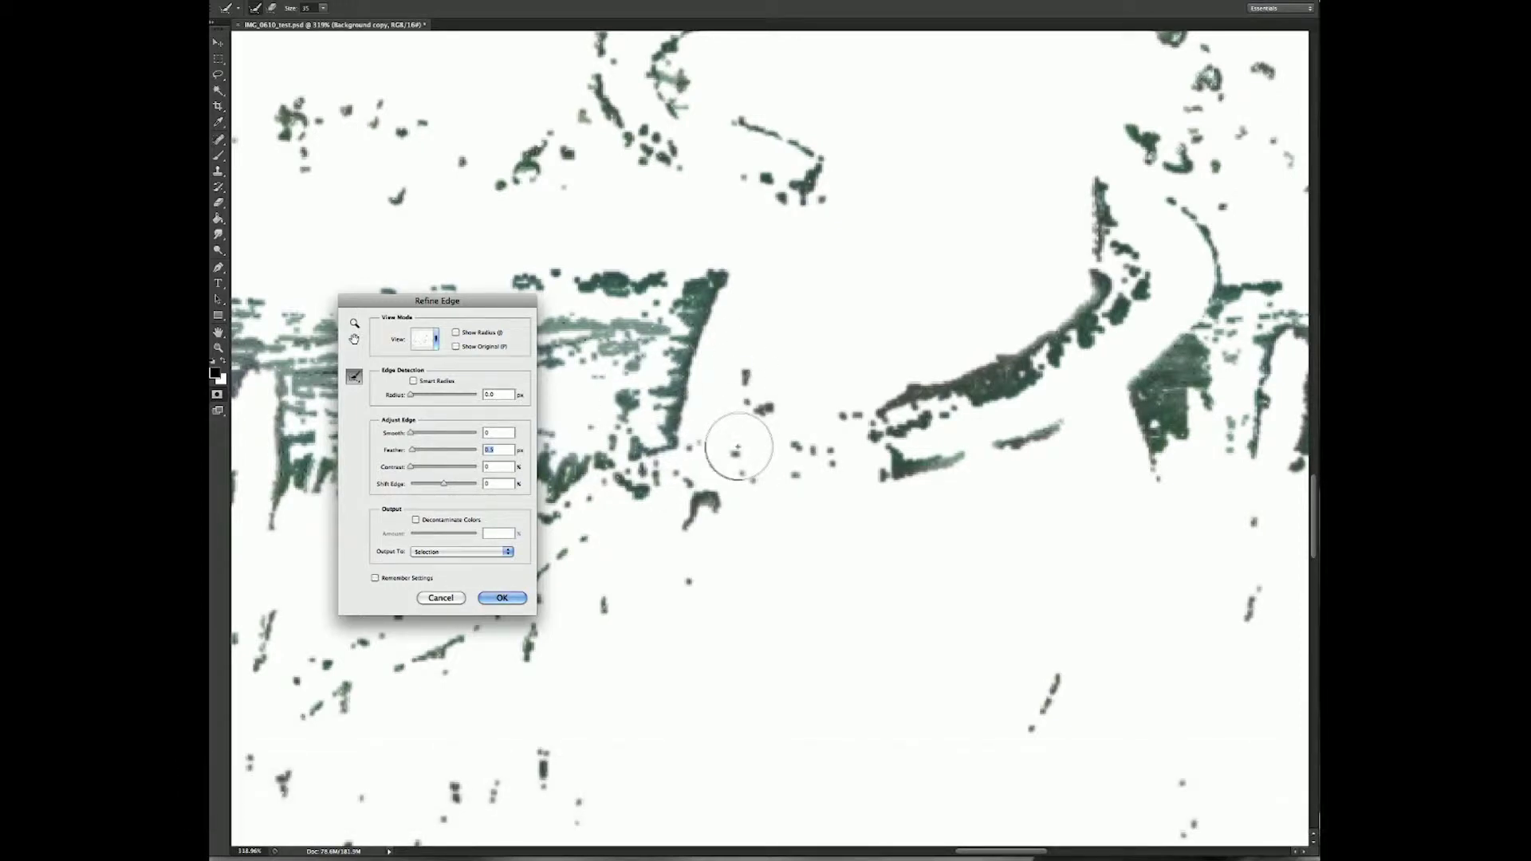
key(Up)
click(501, 597)
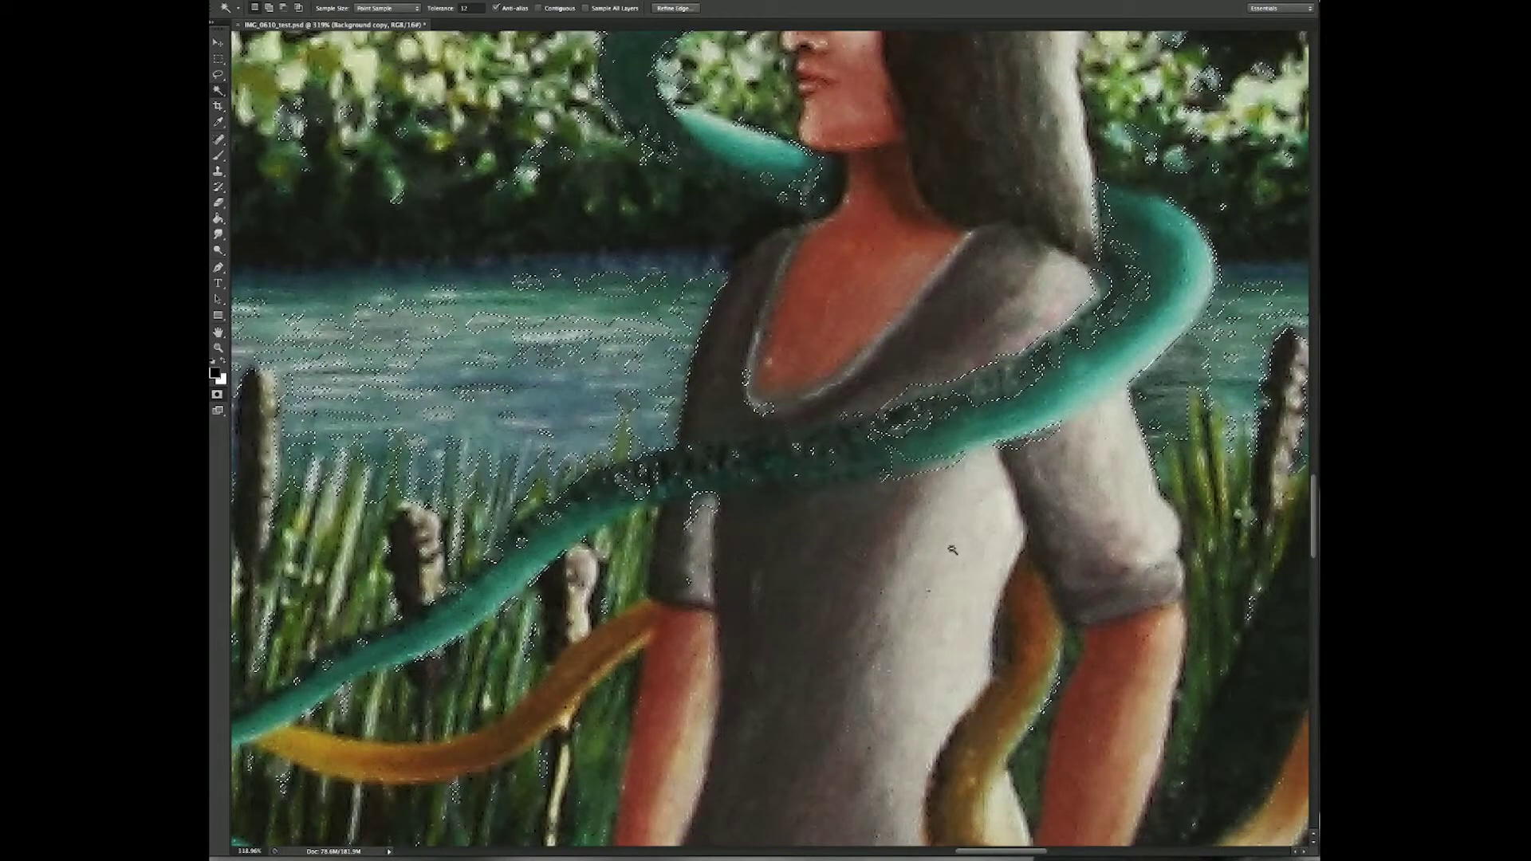
- Hide the selection outline and shrink the Brush to fit the shaded part of the tentacle
key(super+h)
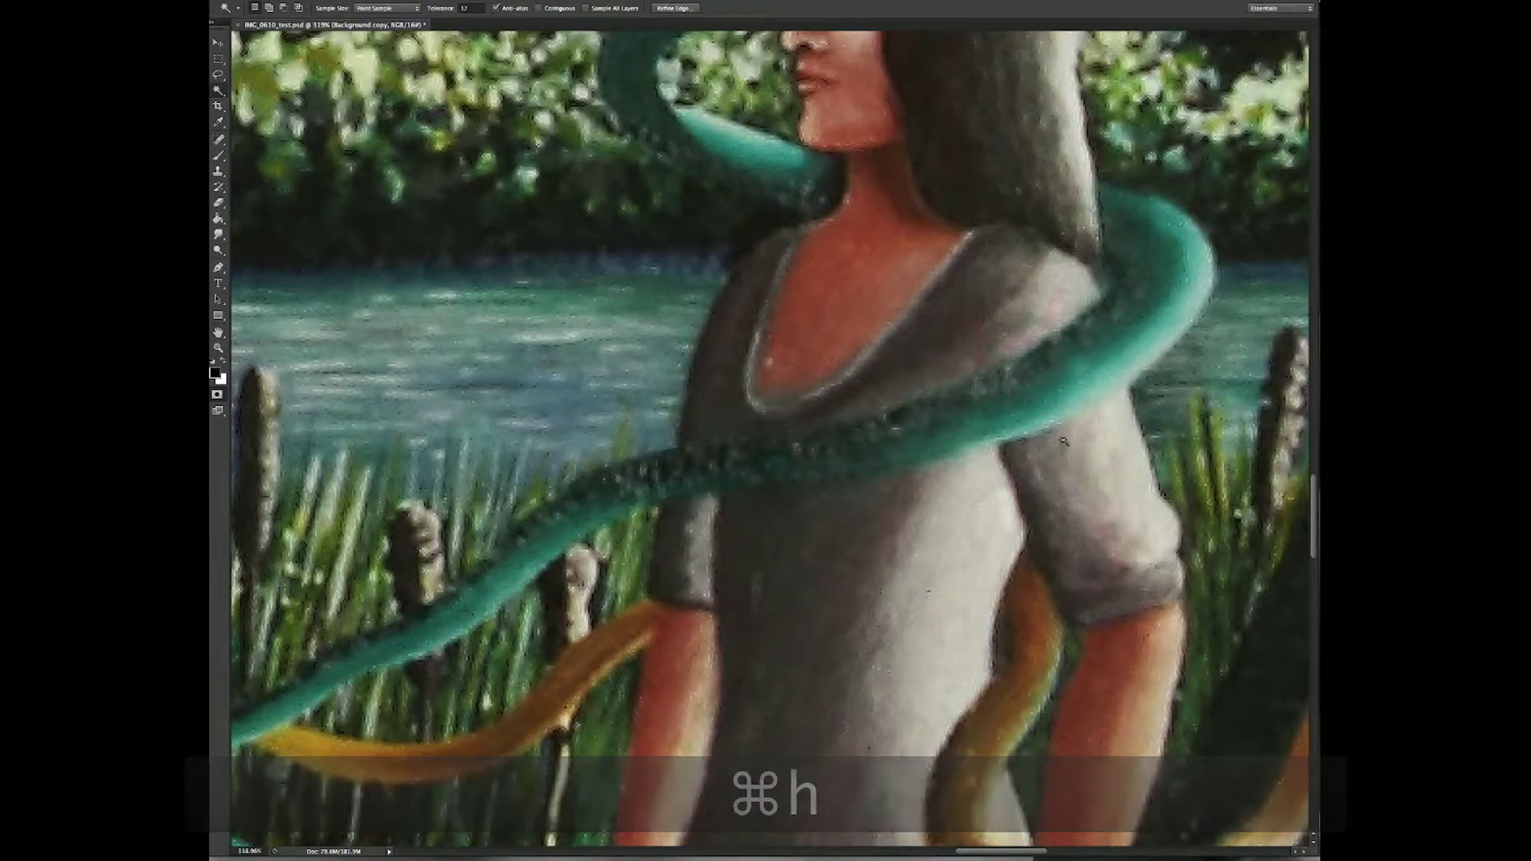
key(b)
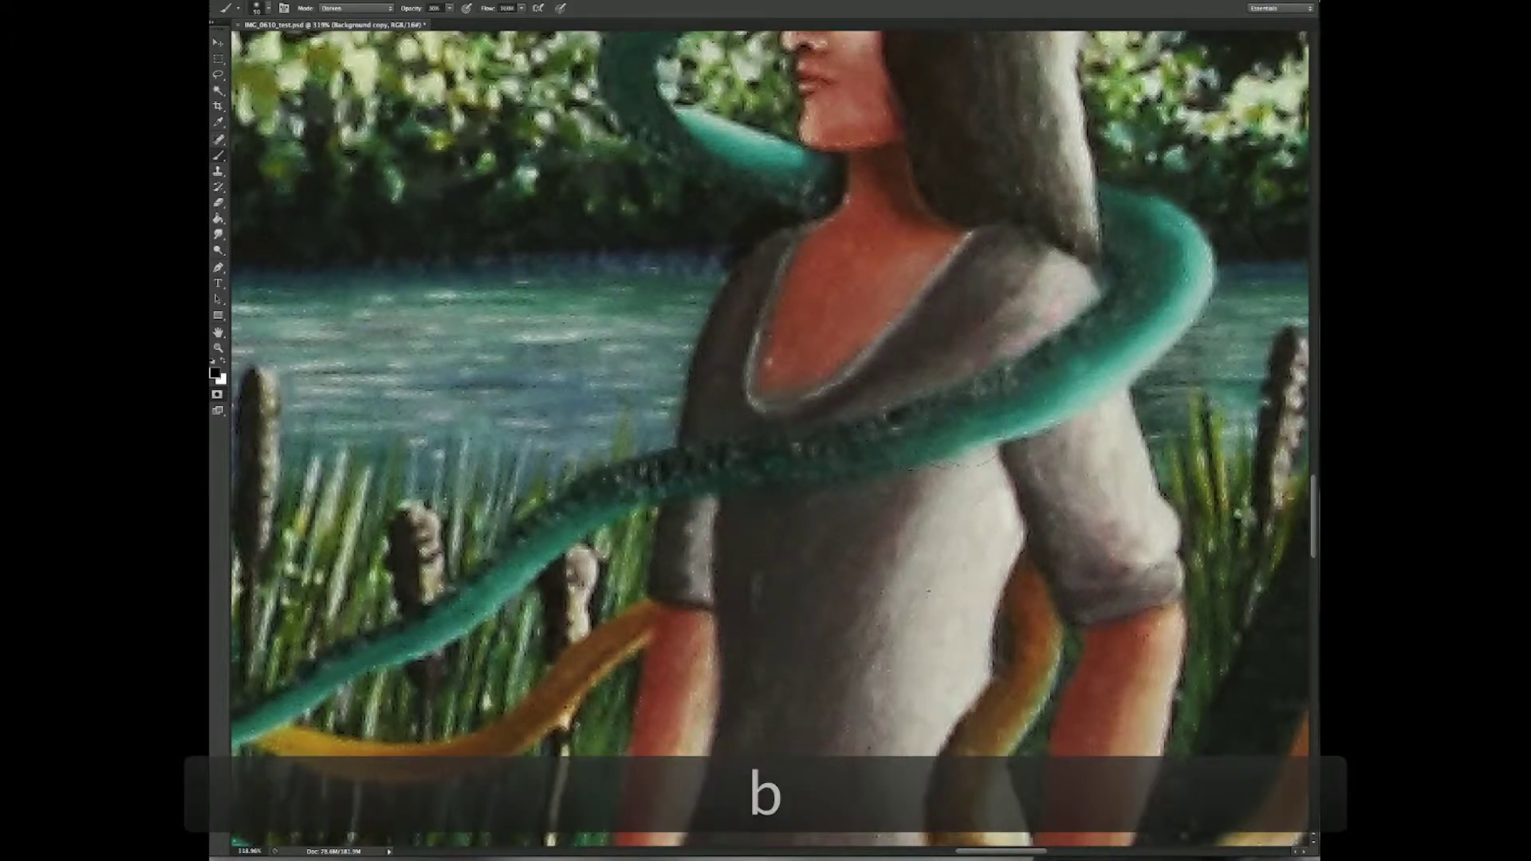
key(bracketleft)
key(bracketleft)
key(bracketleft)
key(bracketleft)
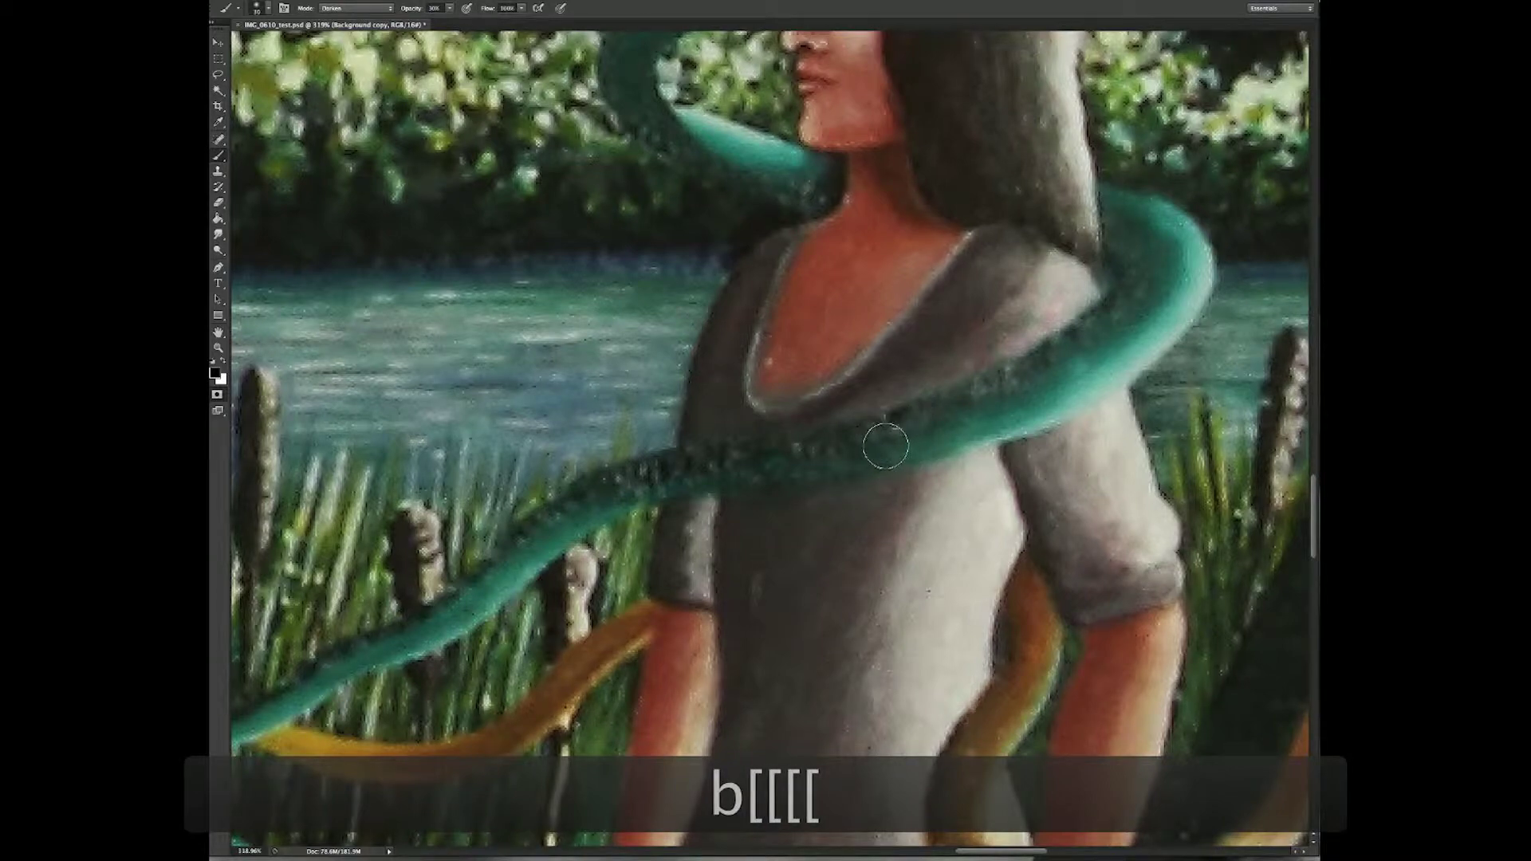
key(bracketleft)
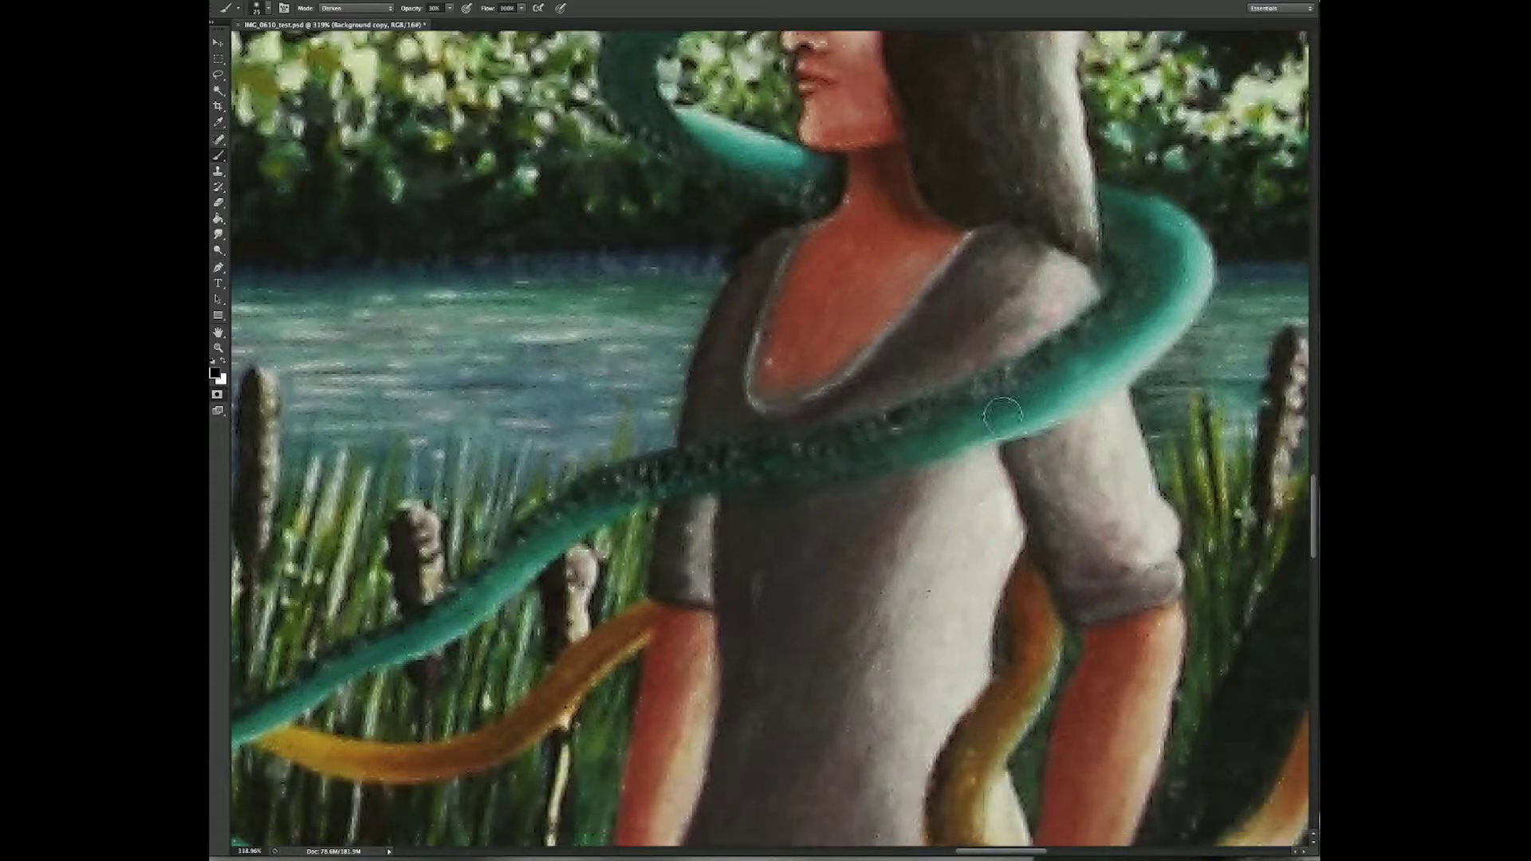
- Sample the dark teal of the tentacle across the dress as the Brush's painting colour
key(i)
click(953, 428)
key(i)
key(i)
key(i)
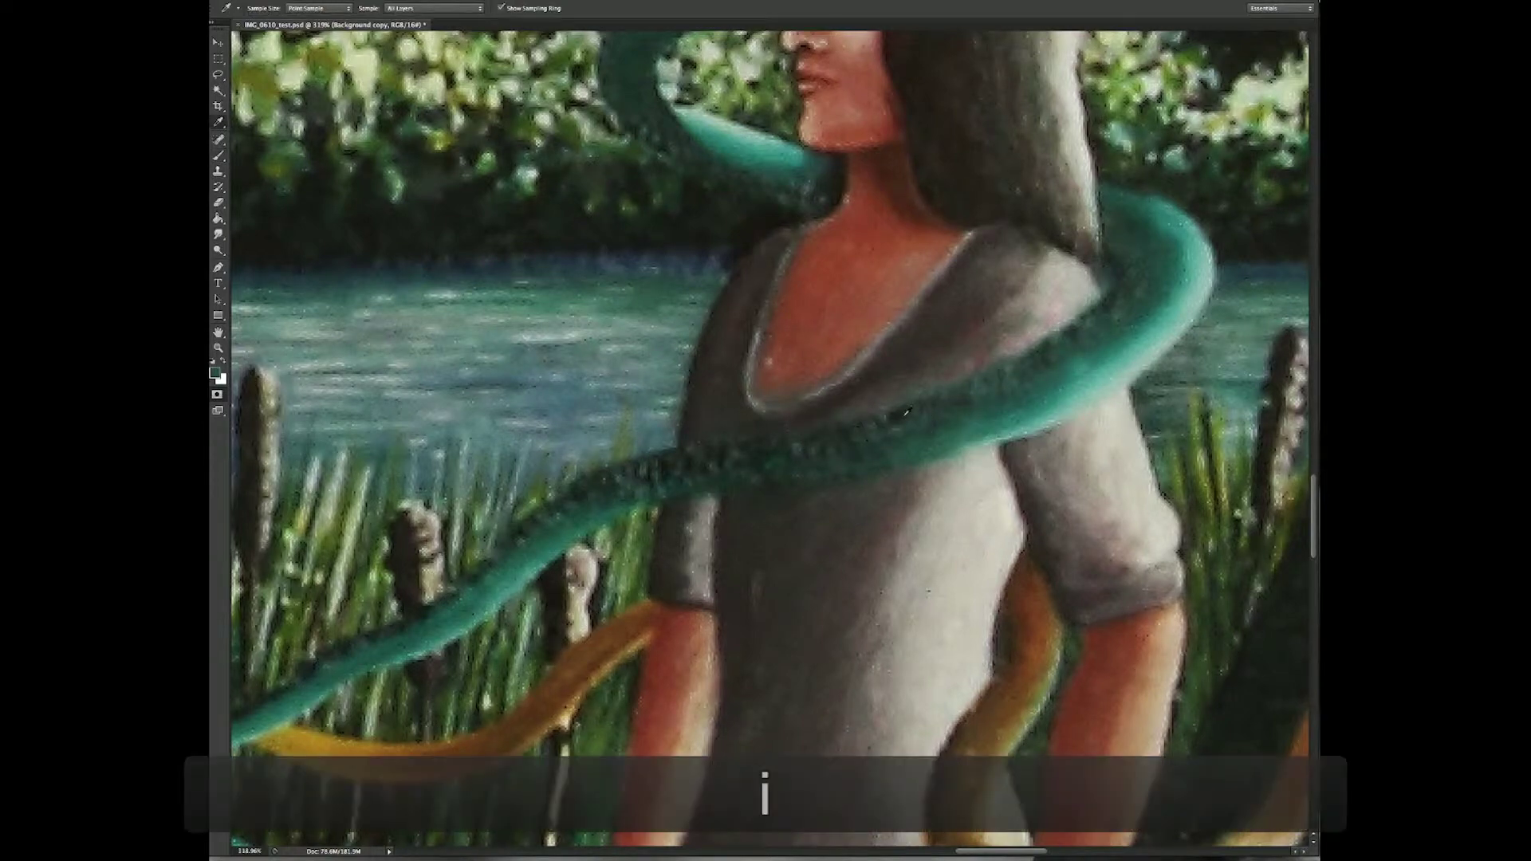
key(i)
key(i)
key(i)
key(i)
key(i)
key(i)
key(i)
key(i)
key(i)
key(i)
key(i)
key(i)
key(i)
key(i)
key(i)
key(i)
key(i)
key(i)
key(i)
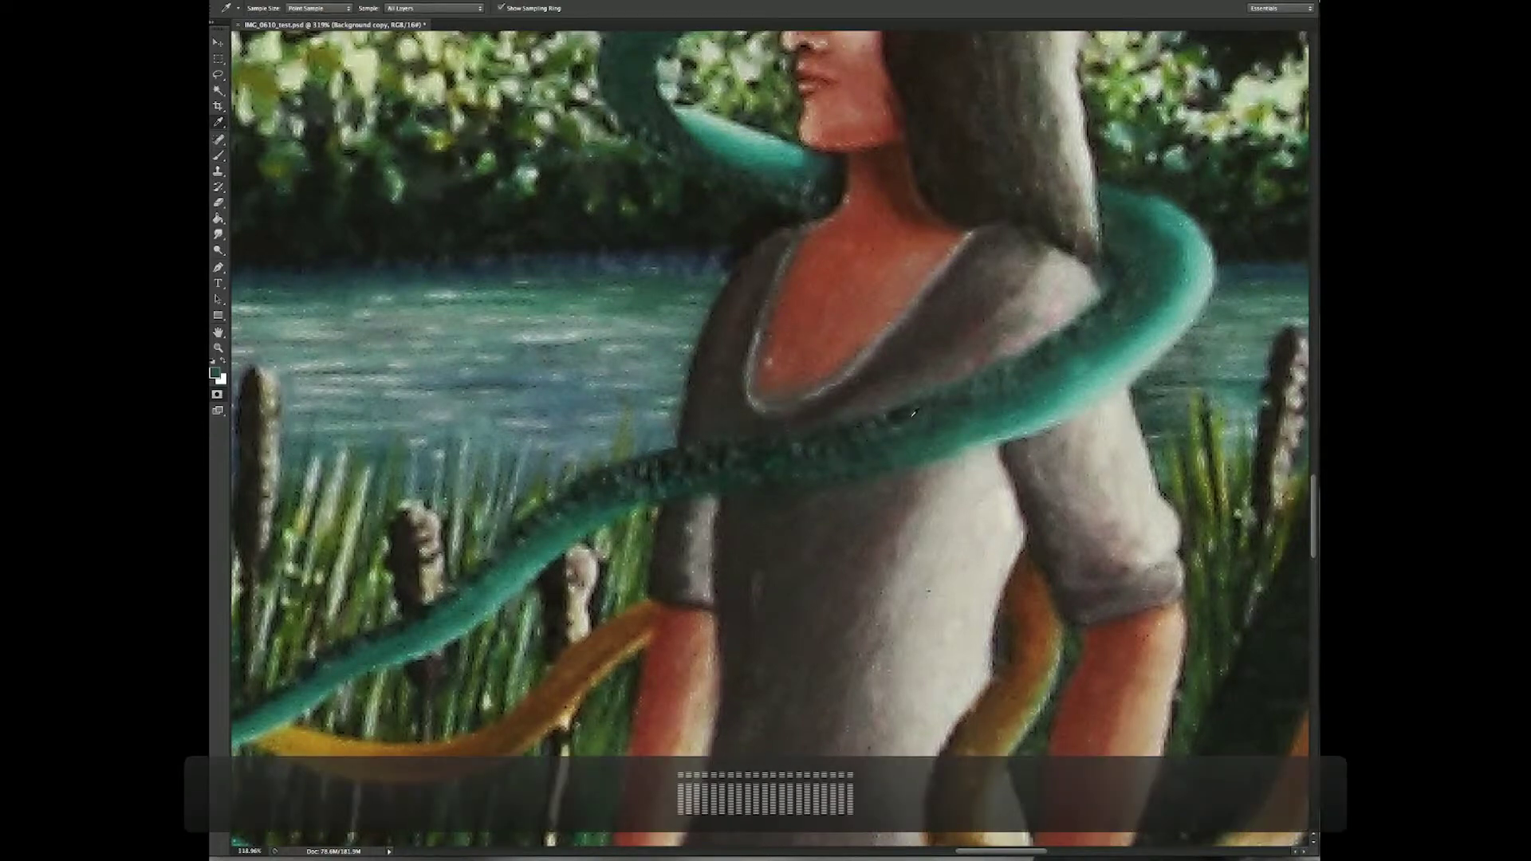
key(i)
key(i)
key(i)
key(i)
key(i)
key(i)
key(i)
key(i)
key(i)
key(i)
key(i)
key(i)
key(i)
key(i)
key(i)
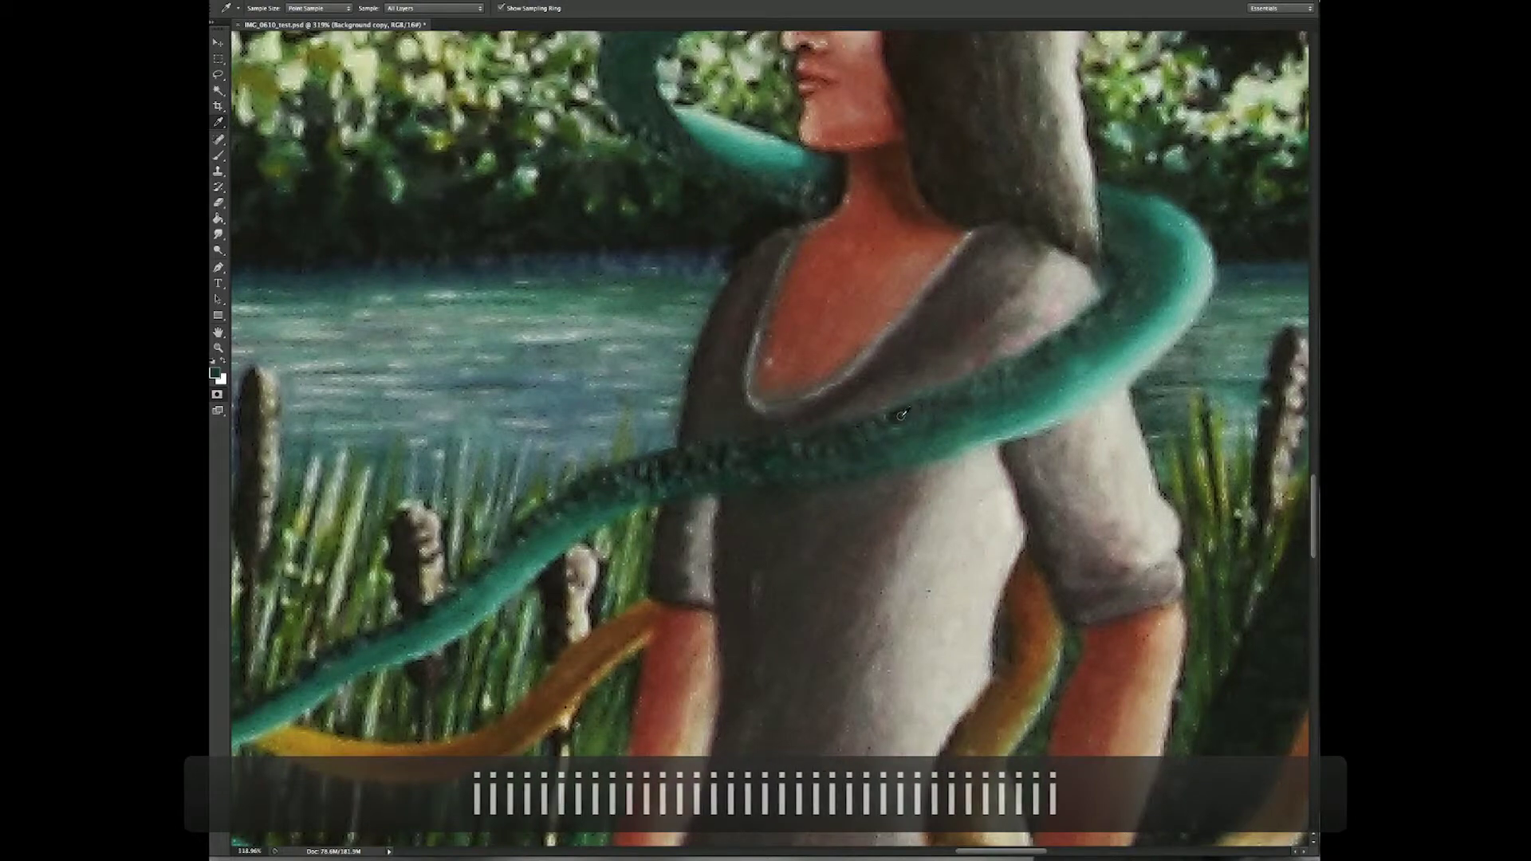
key(b)
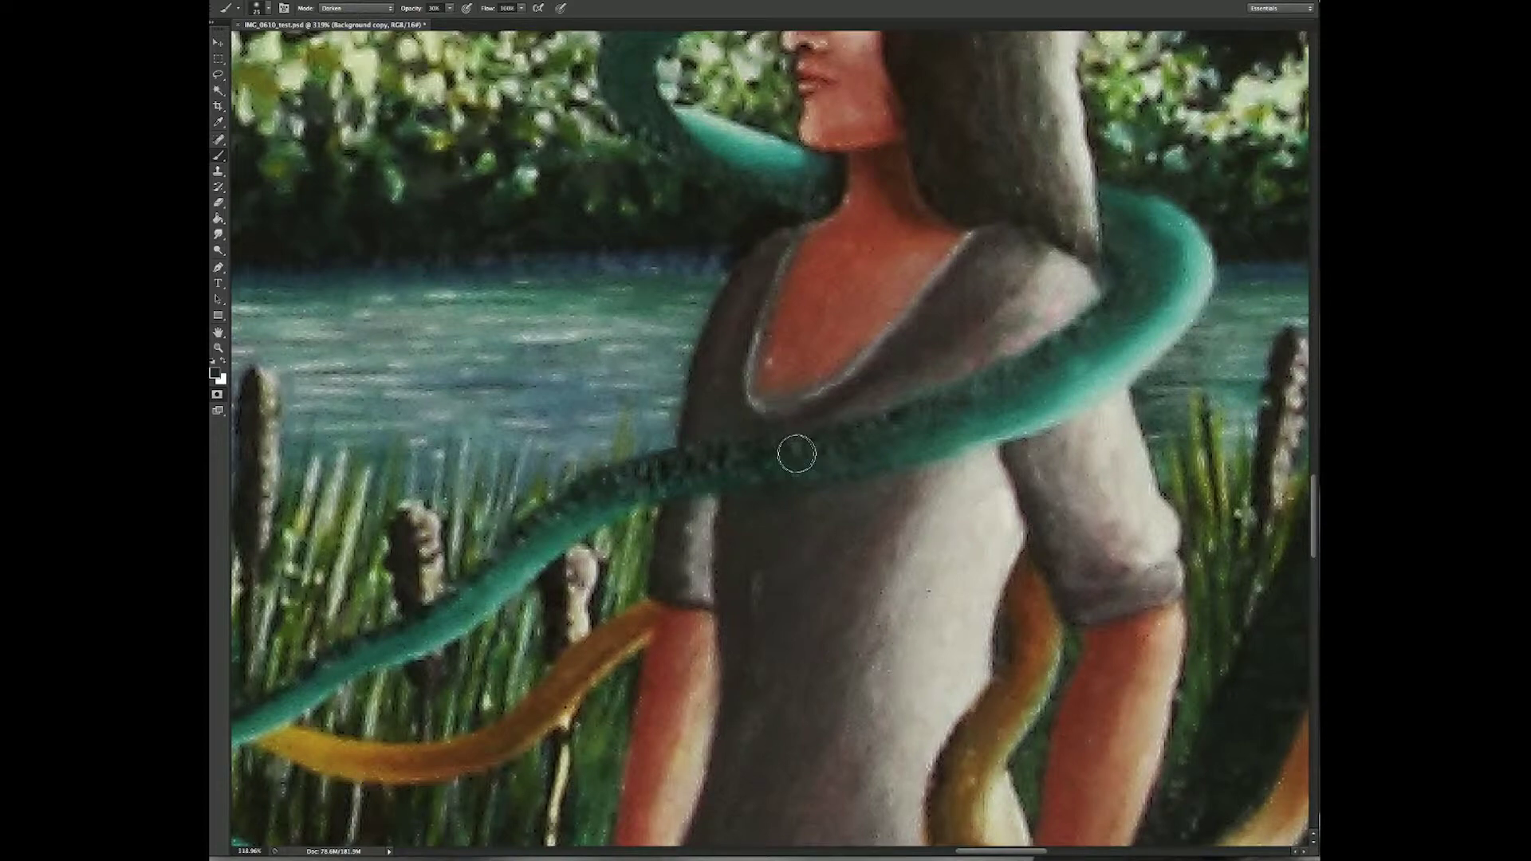
- Deselect the area and set up a small Clone Stamp with its opacity lowered to about 40%
key(super+d)
key(s)
key(bracketleft)
key(bracketleft)
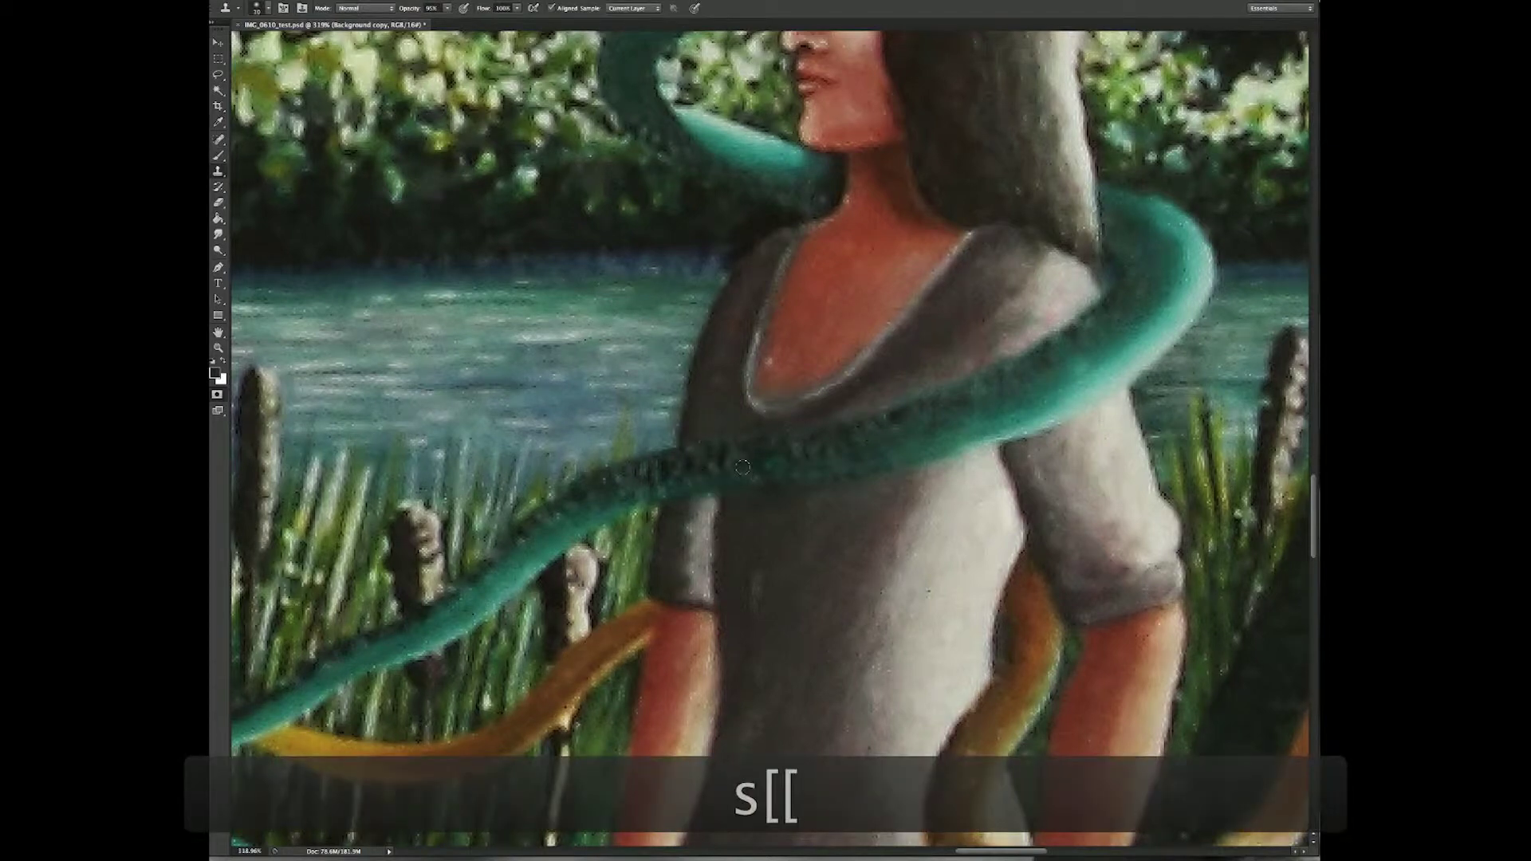
key(bracketleft)
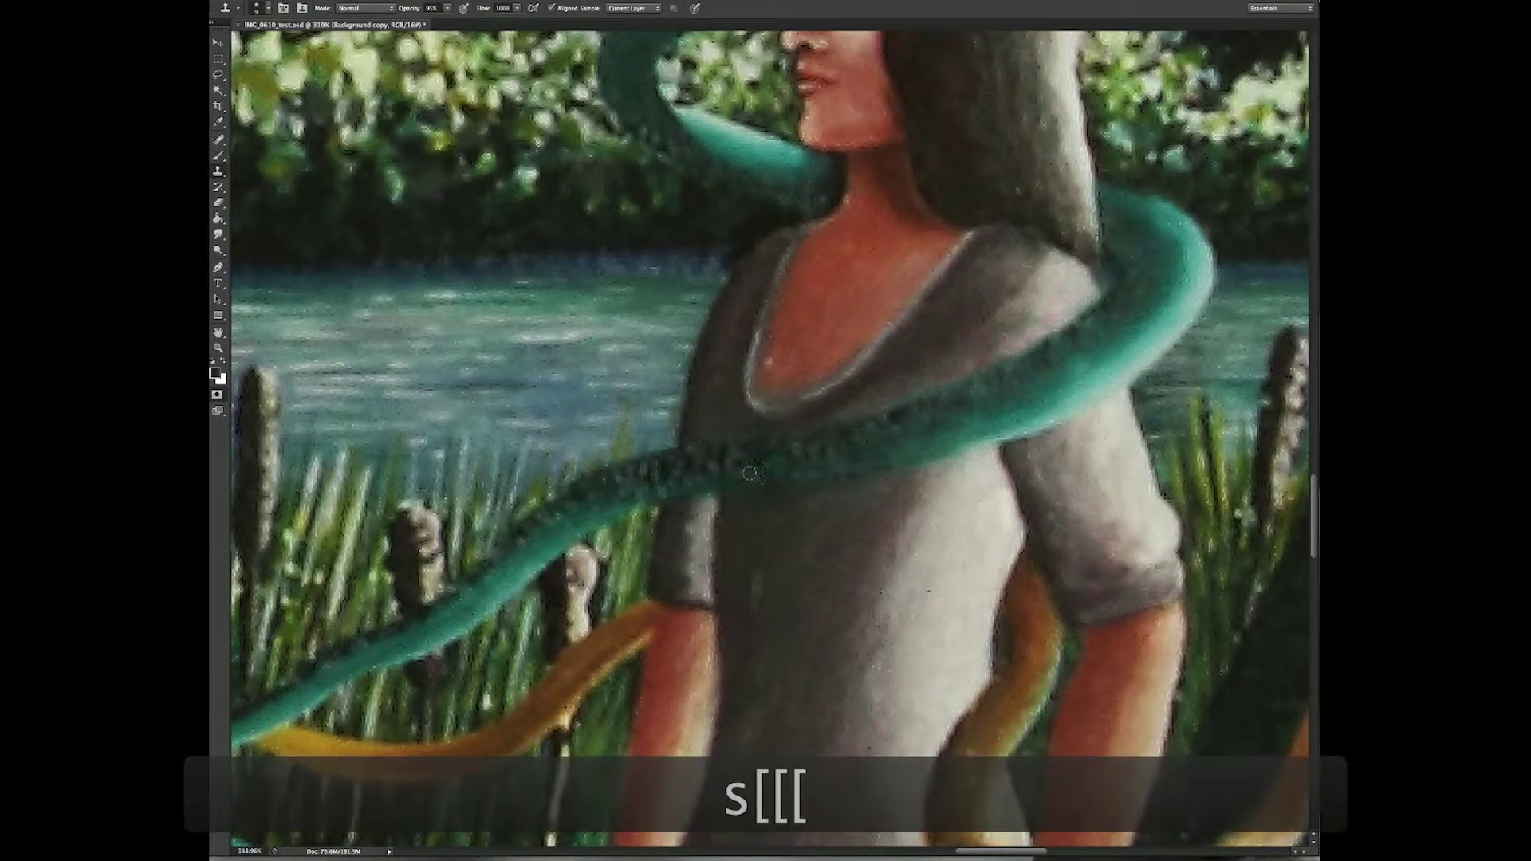
click(448, 8)
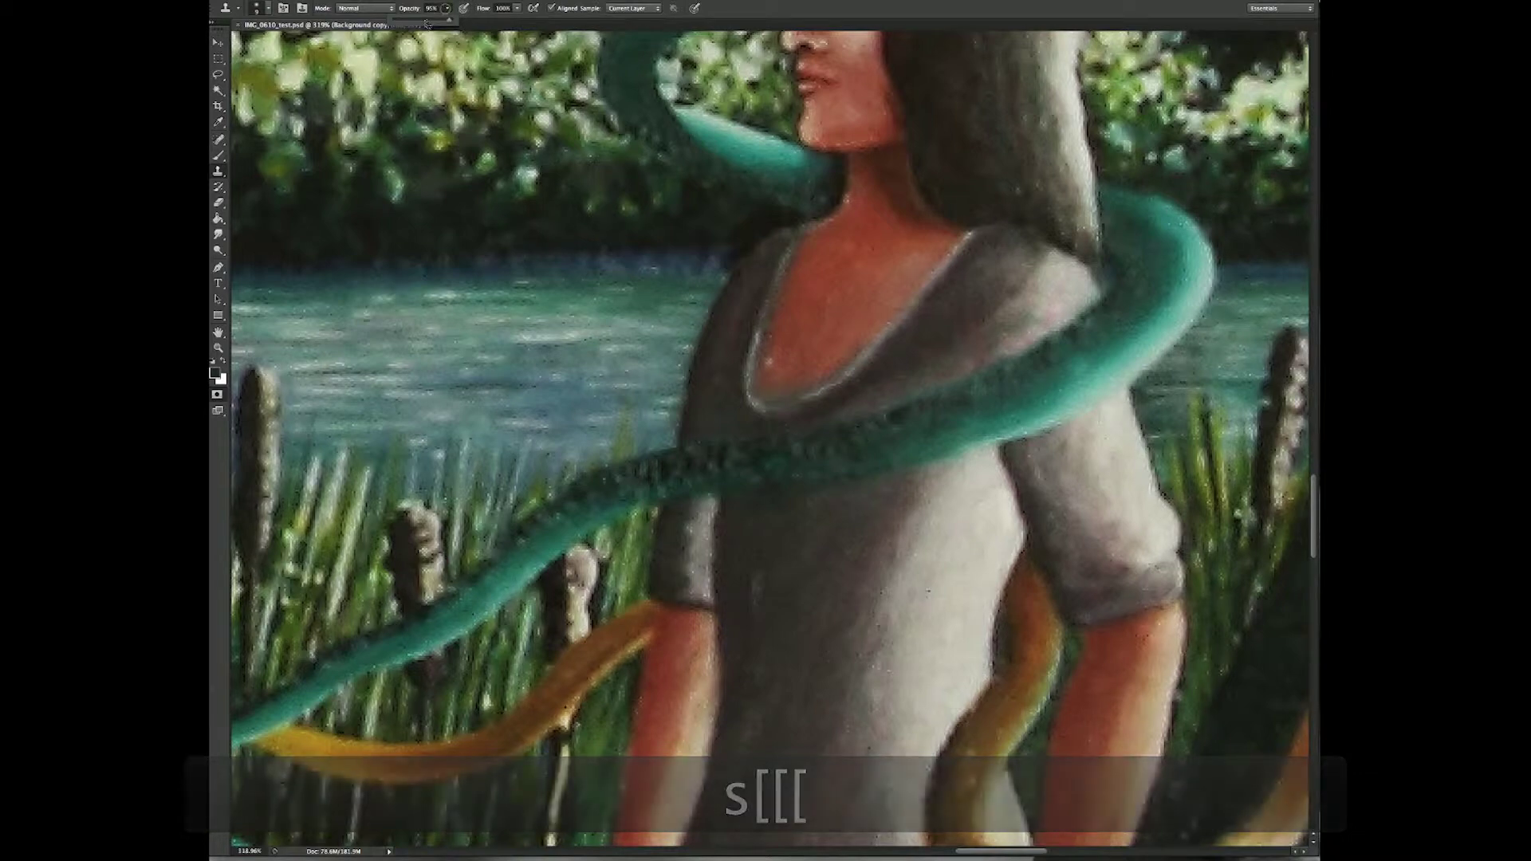
drag(454, 20, 416, 20)
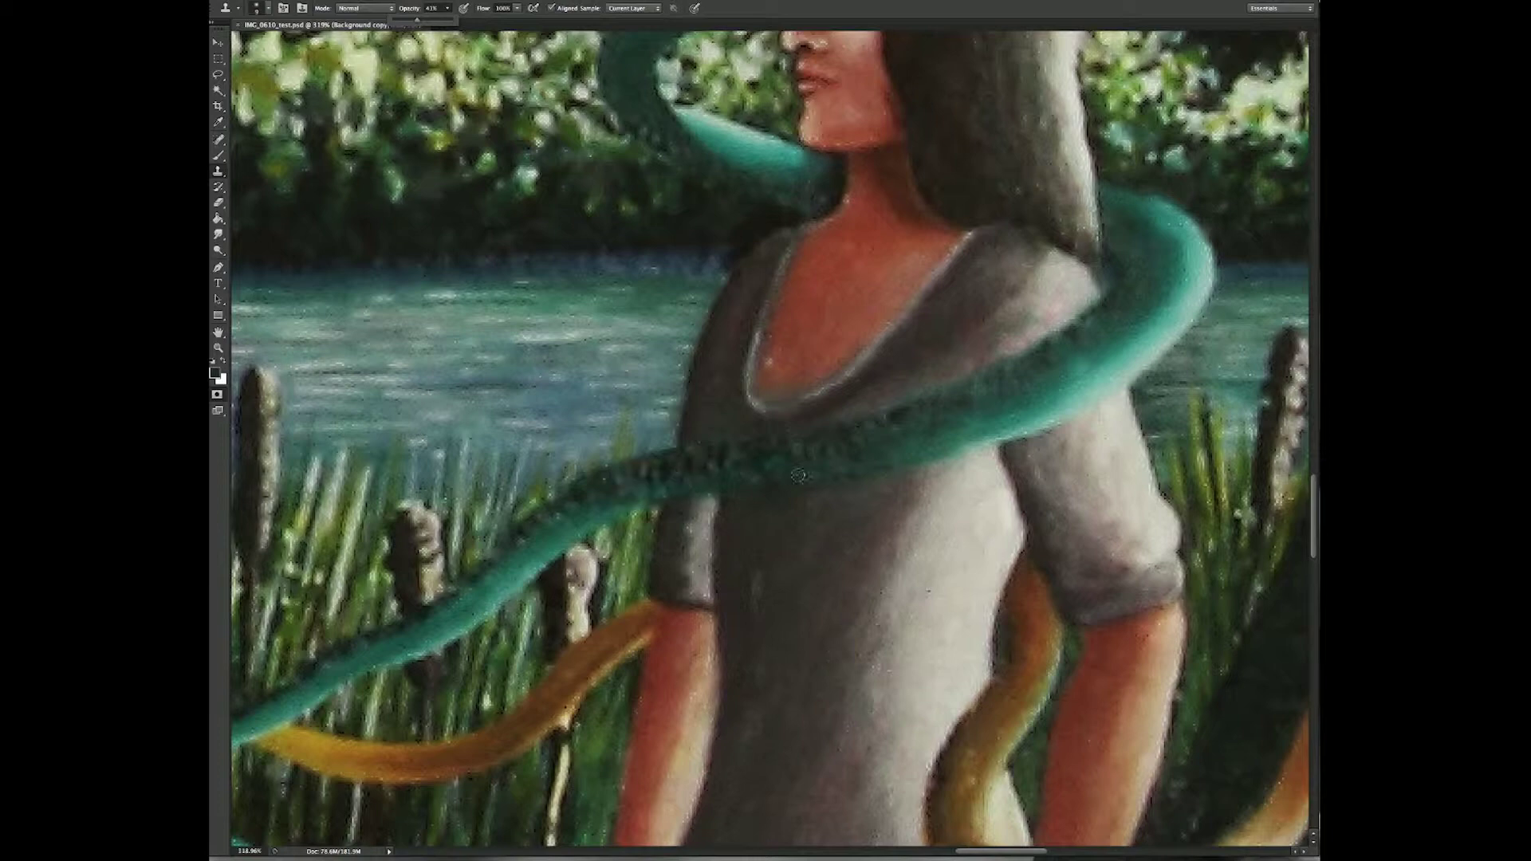
key(Return)
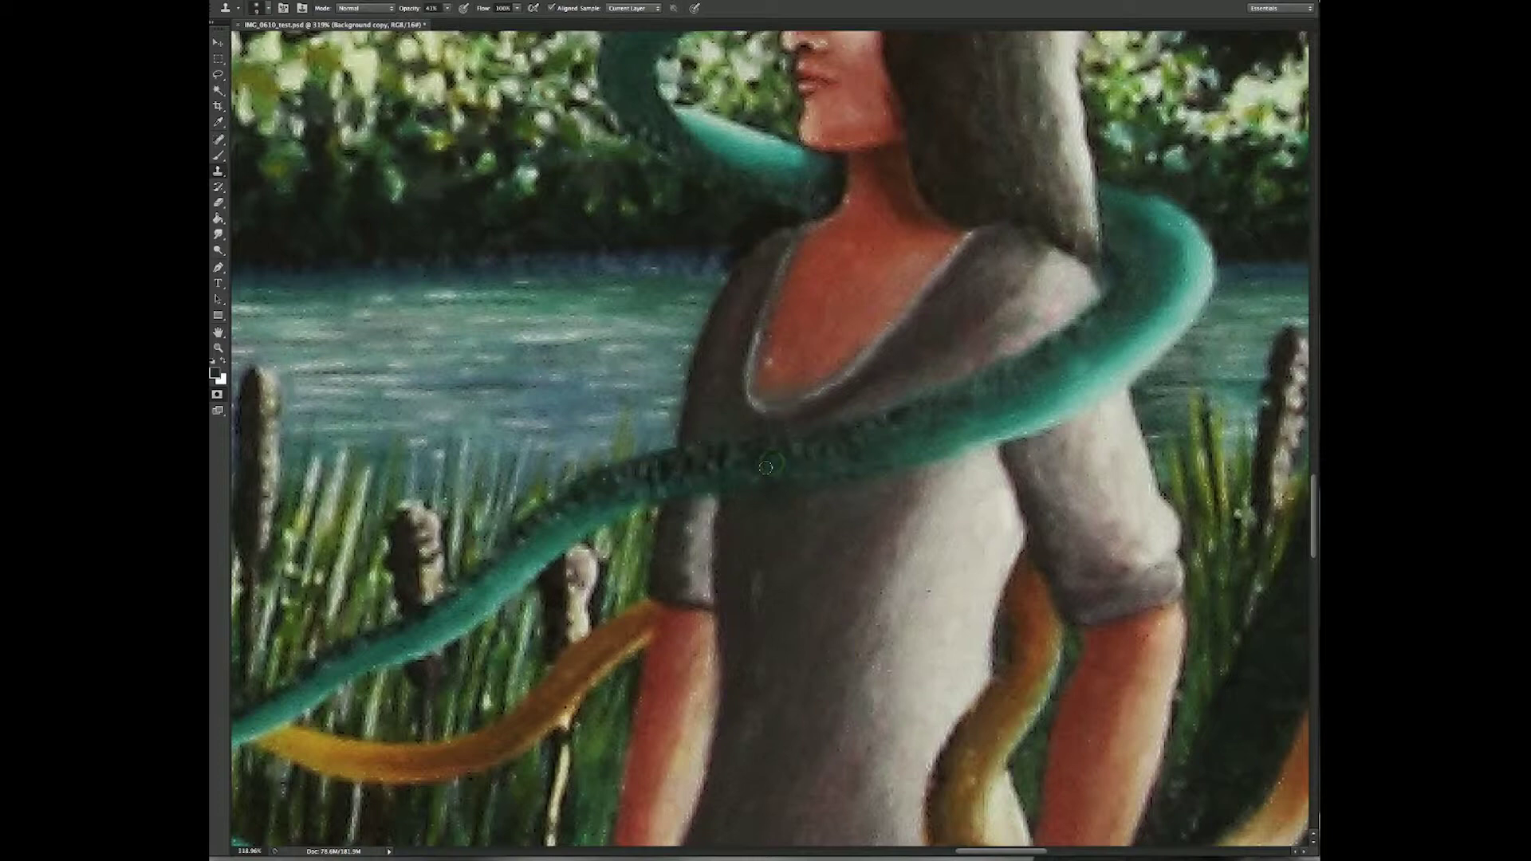
- Clone clean teal texture over the specks along the tentacle across the chest and beside the neck
click(765, 467)
click(740, 476)
click(709, 464)
click(612, 478)
click(894, 425)
click(863, 438)
click(794, 475)
click(808, 185)
drag(819, 201, 823, 191)
click(696, 442)
click(882, 418)
- Review the retouched figure within the wider painting at 66.67% zoom and display the document's layer list
key(super+minus)
key(super+minus)
key(super+minus)
key(super+minus)
key(super+minus)
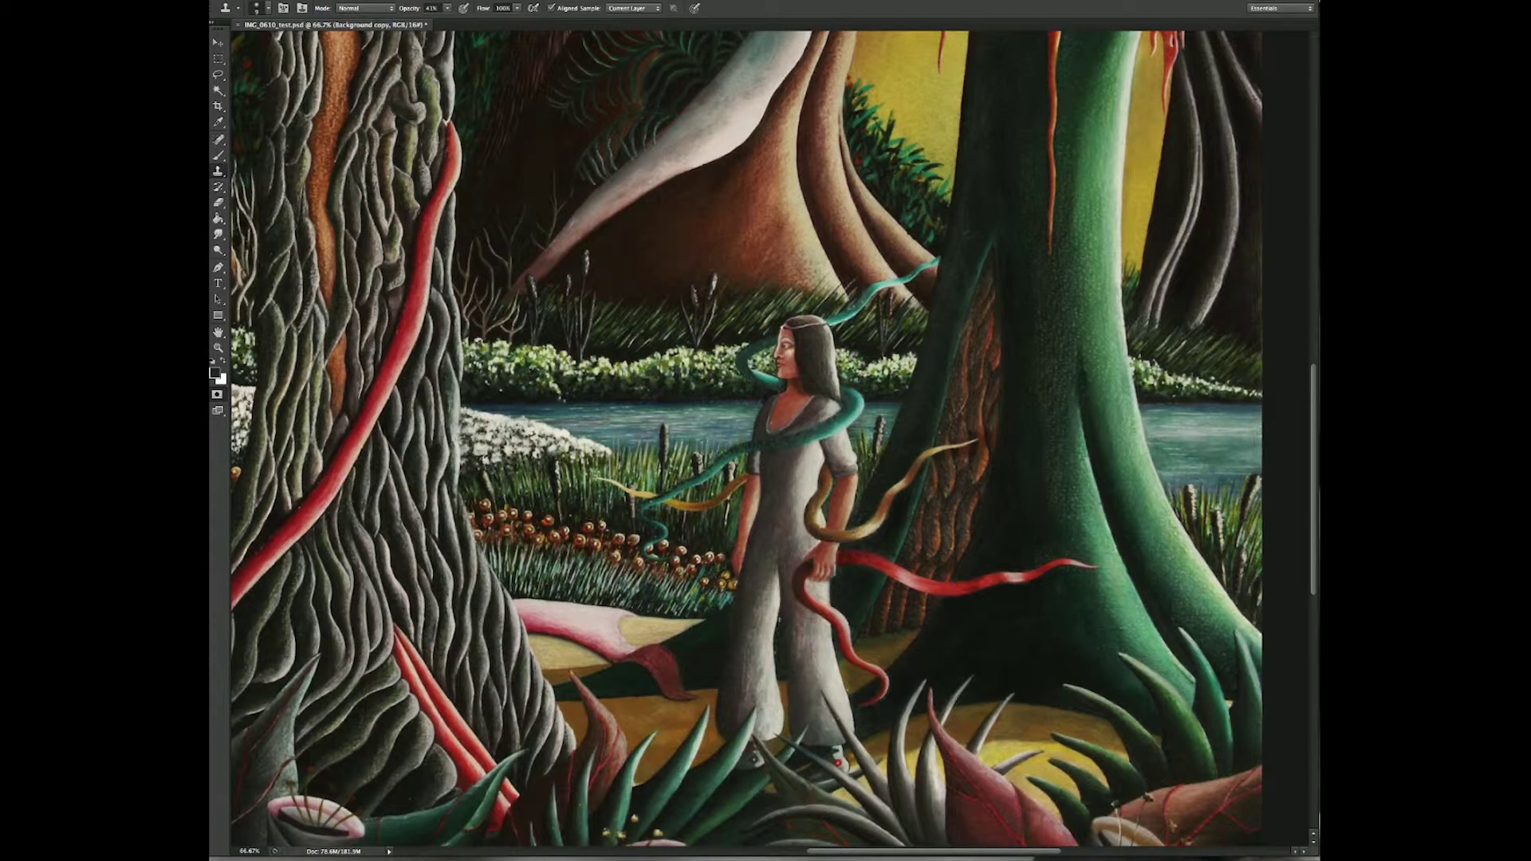
key(F7)
drag(1234, 562, 1220, 562)
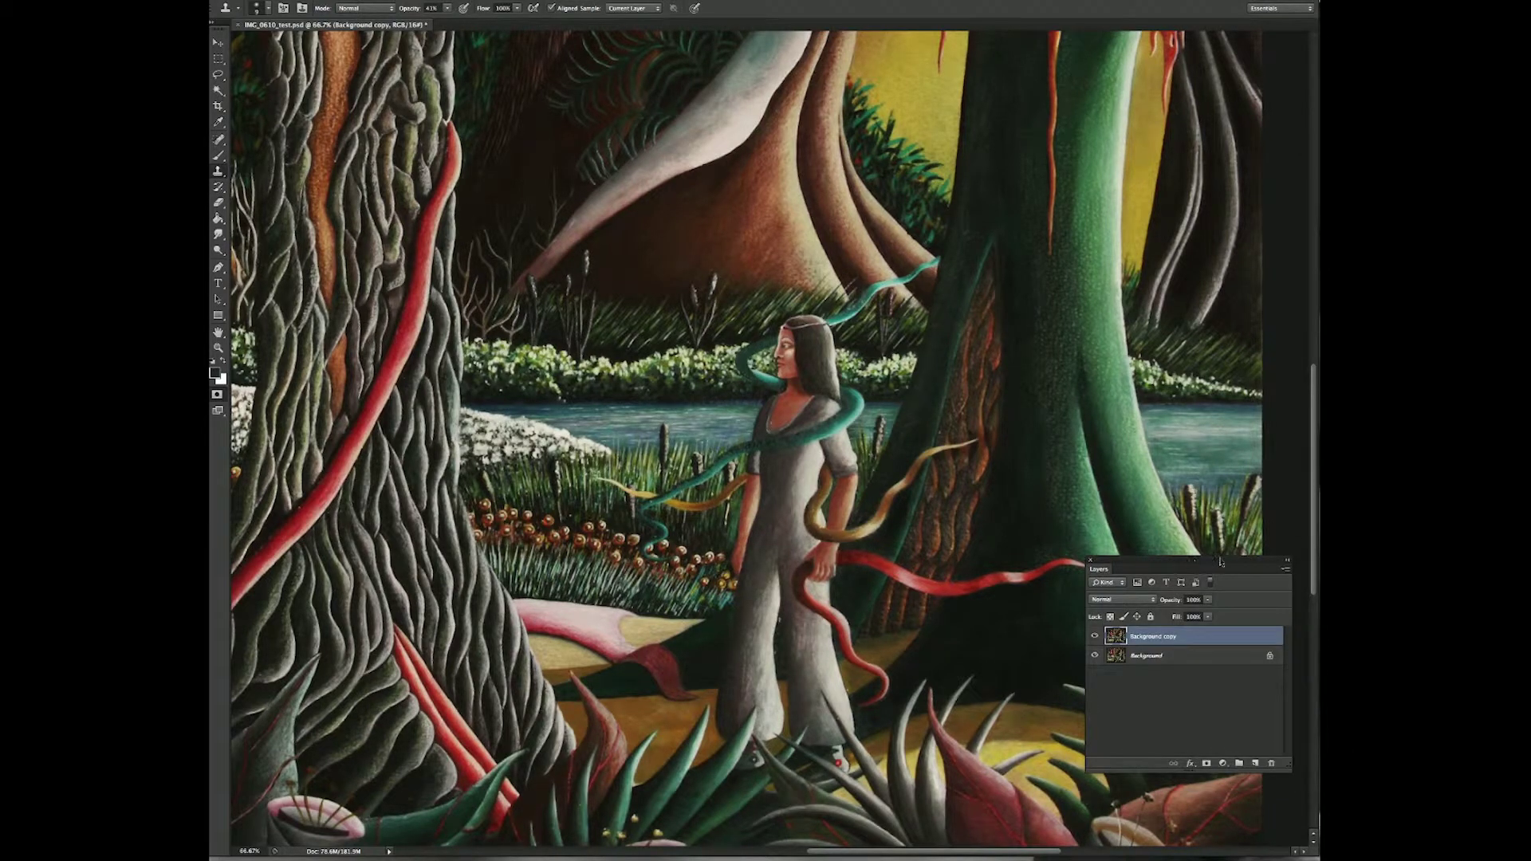
- Compare the tentacle around the woman with the Background copy layer hidden and shown at 200% zoom
click(1093, 636)
key(z)
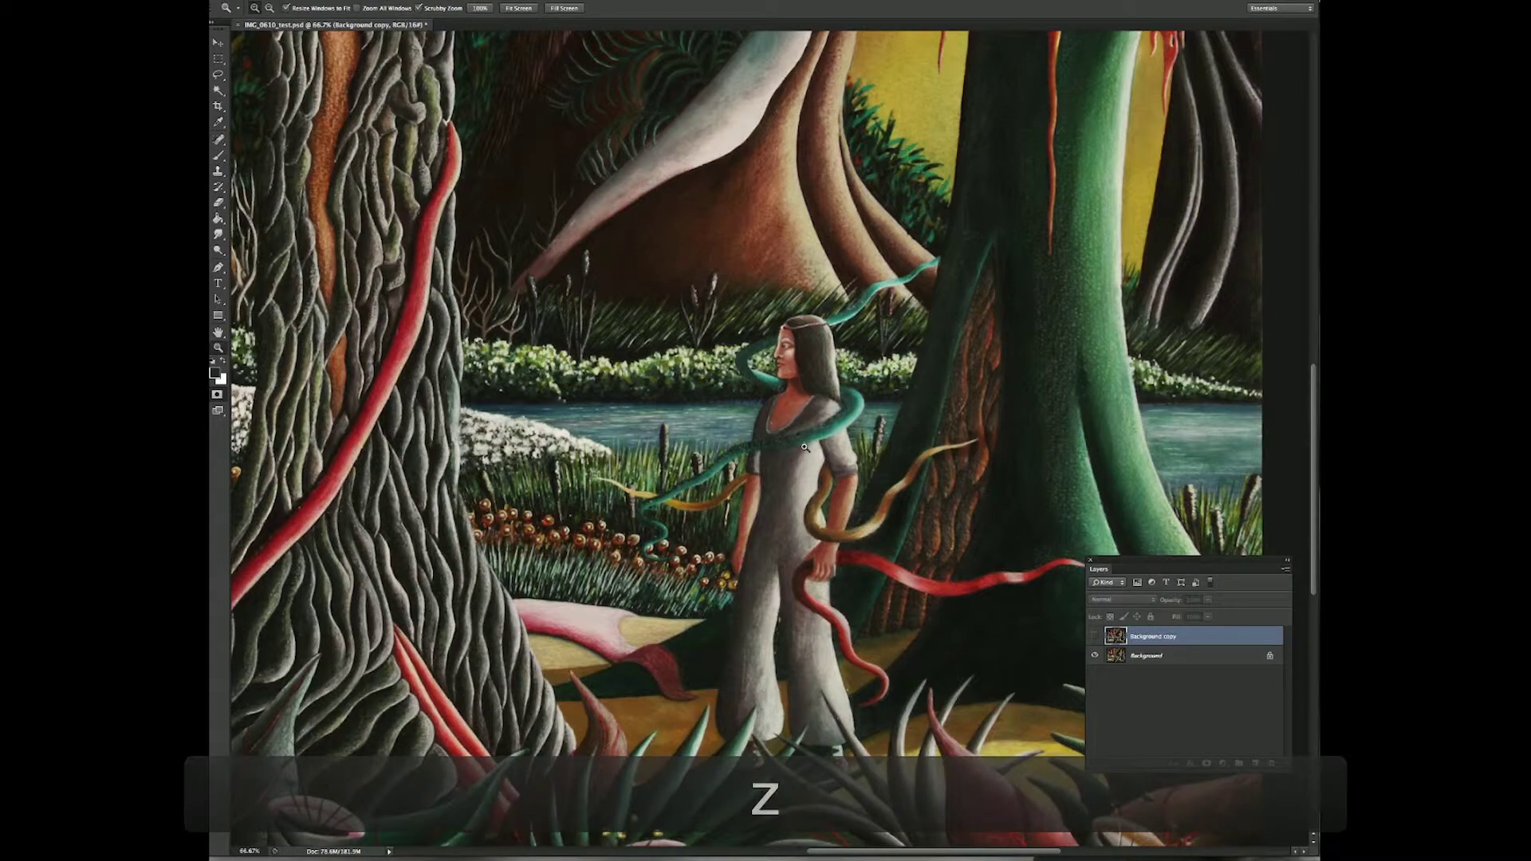
click(803, 443)
click(805, 446)
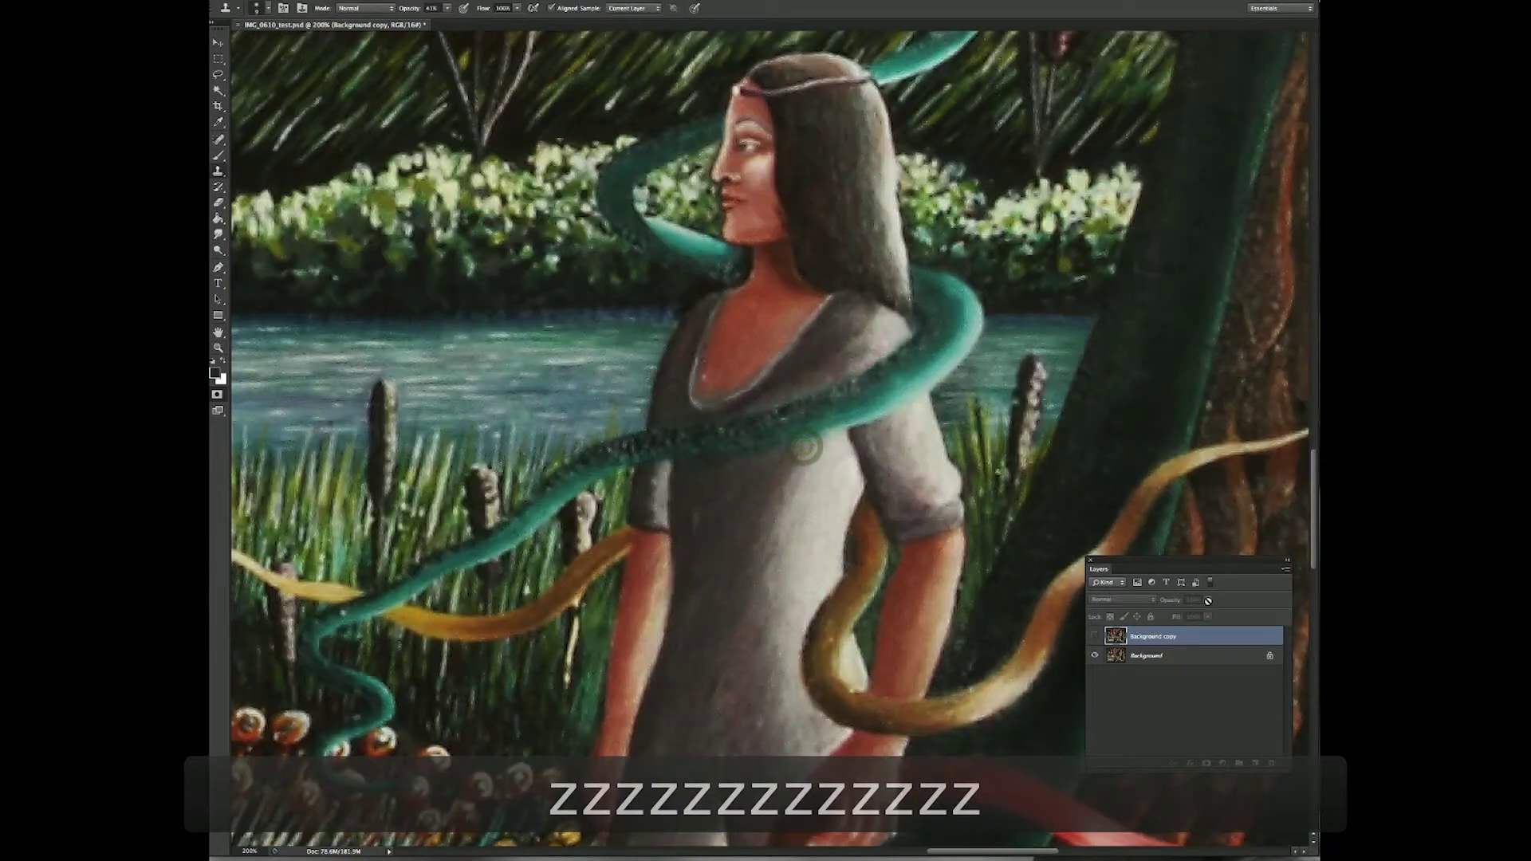
click(1094, 637)
click(1093, 636)
click(1093, 636)
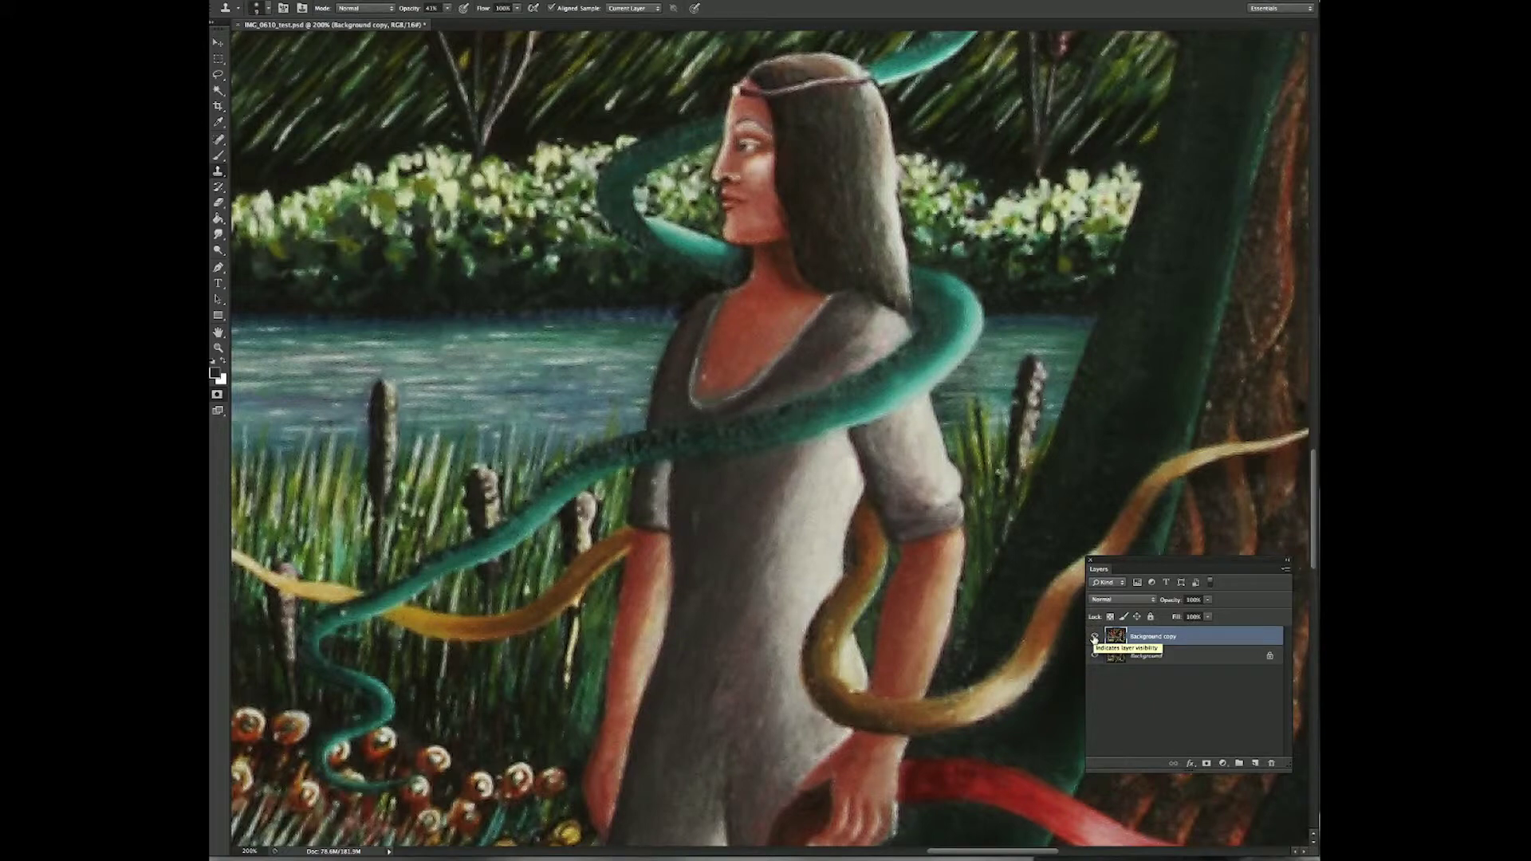
click(1093, 636)
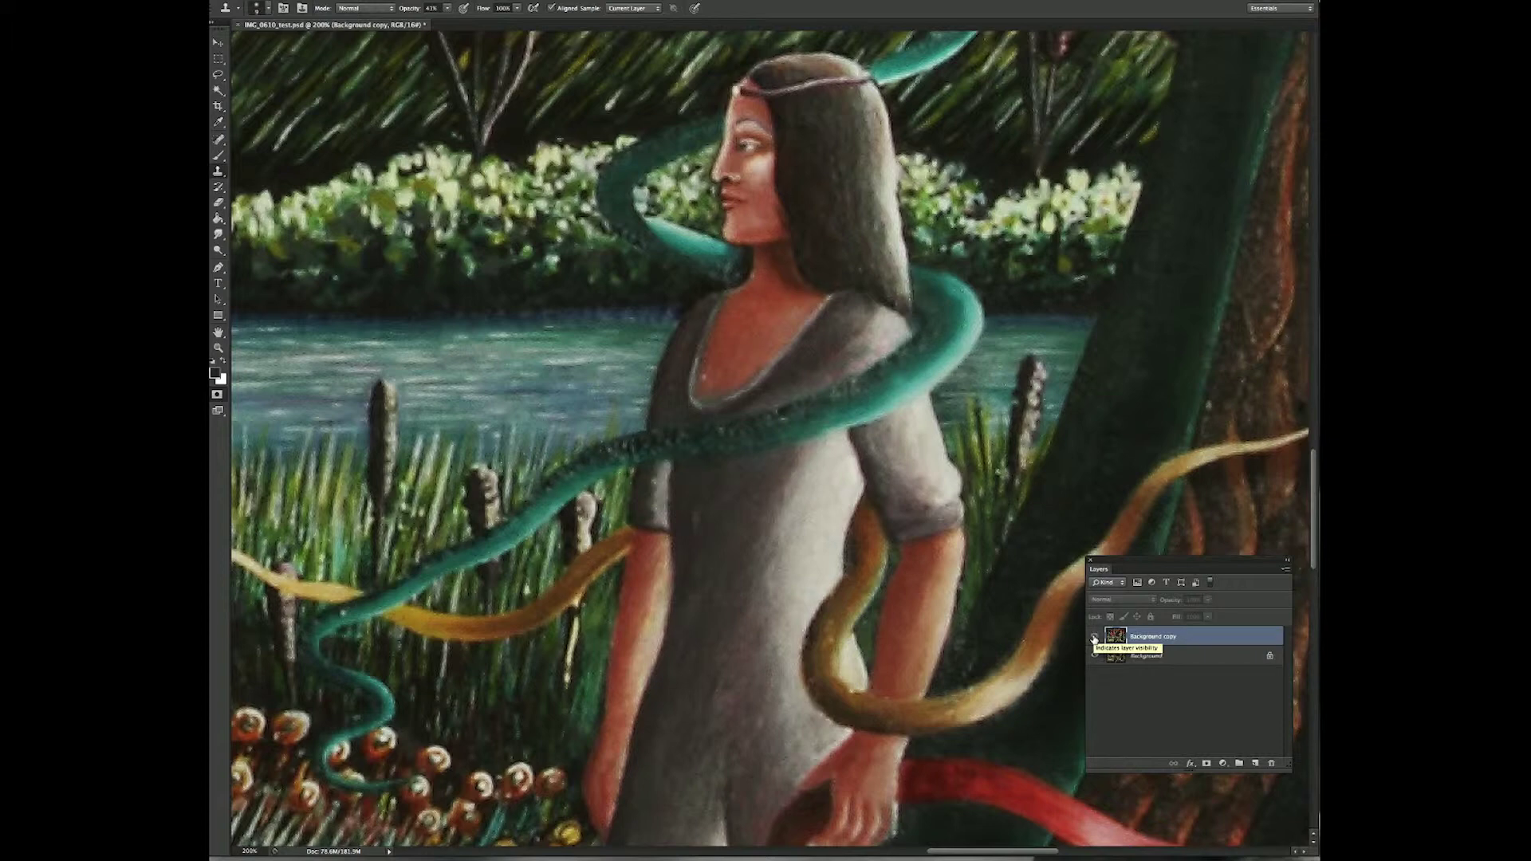
click(1094, 636)
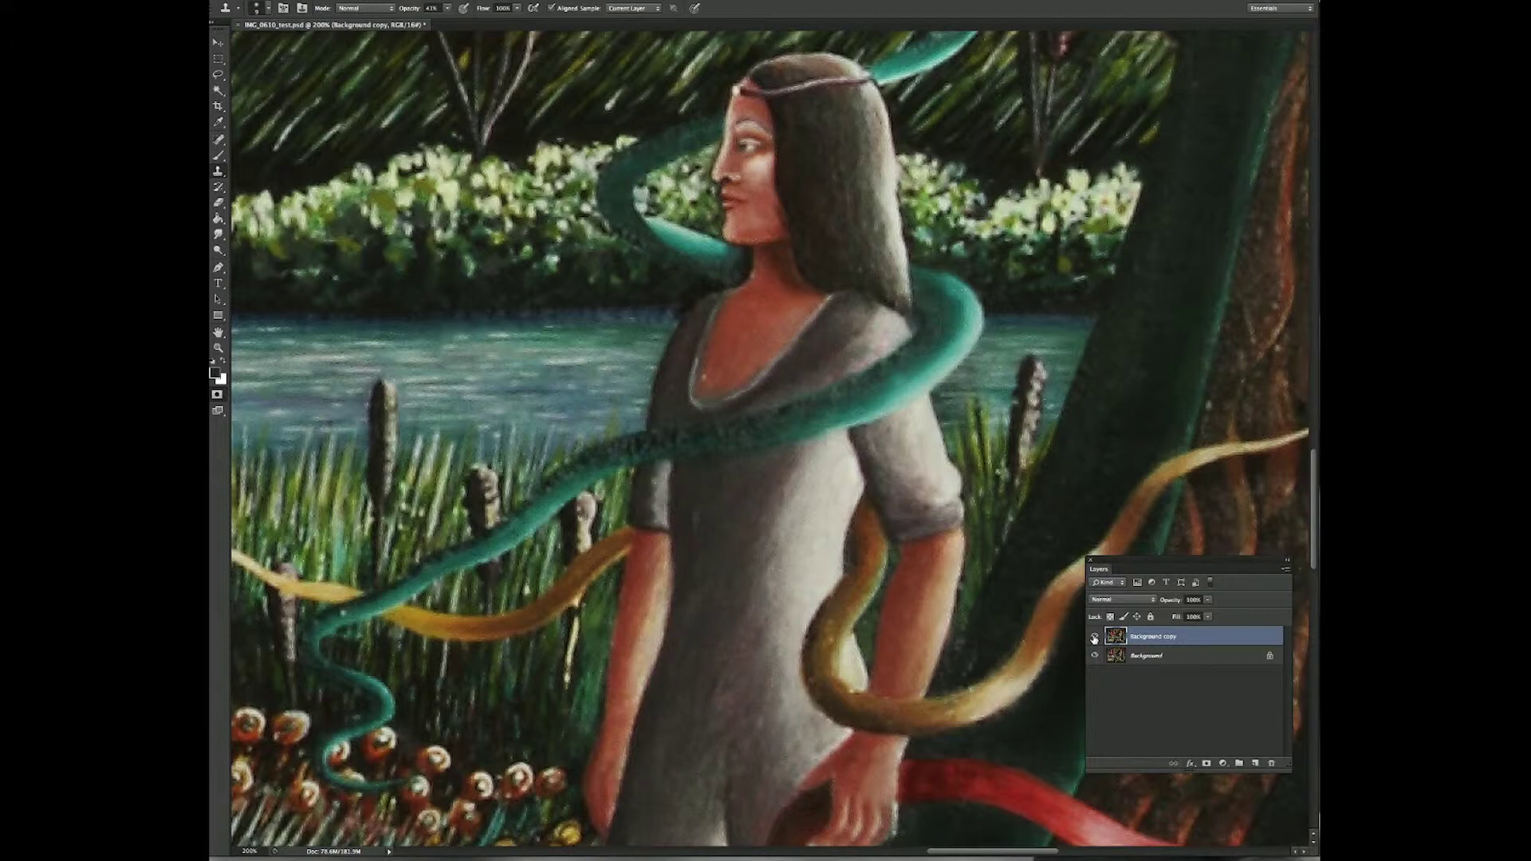
click(1094, 637)
click(1094, 637)
- Select the pale glare specks on the shaded side of the green tree trunk by colour and hide the selection edges
scroll(988, 463, right, 10)
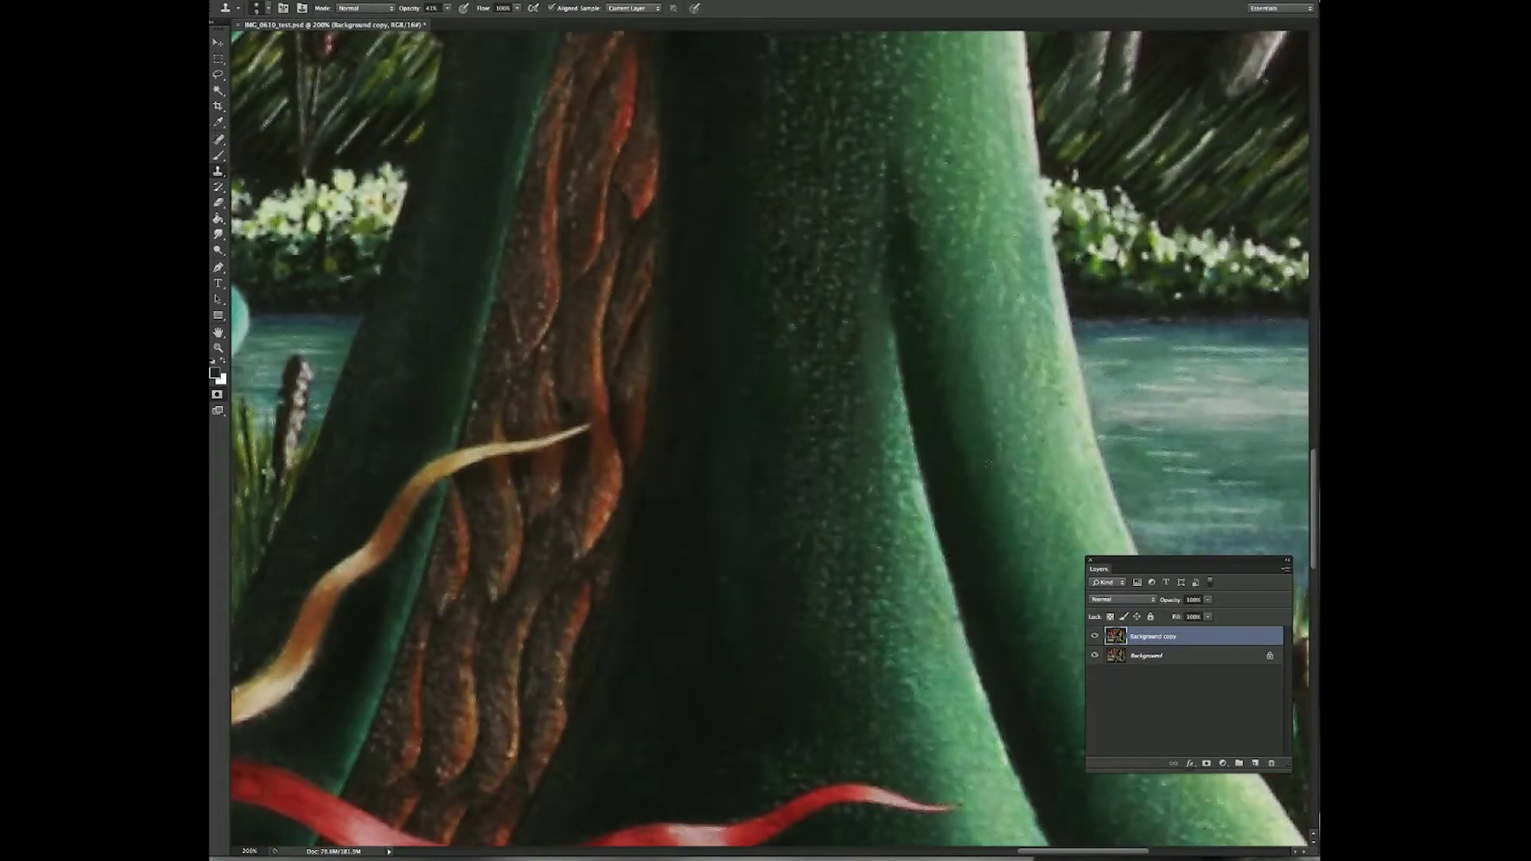
scroll(988, 463, up, 5)
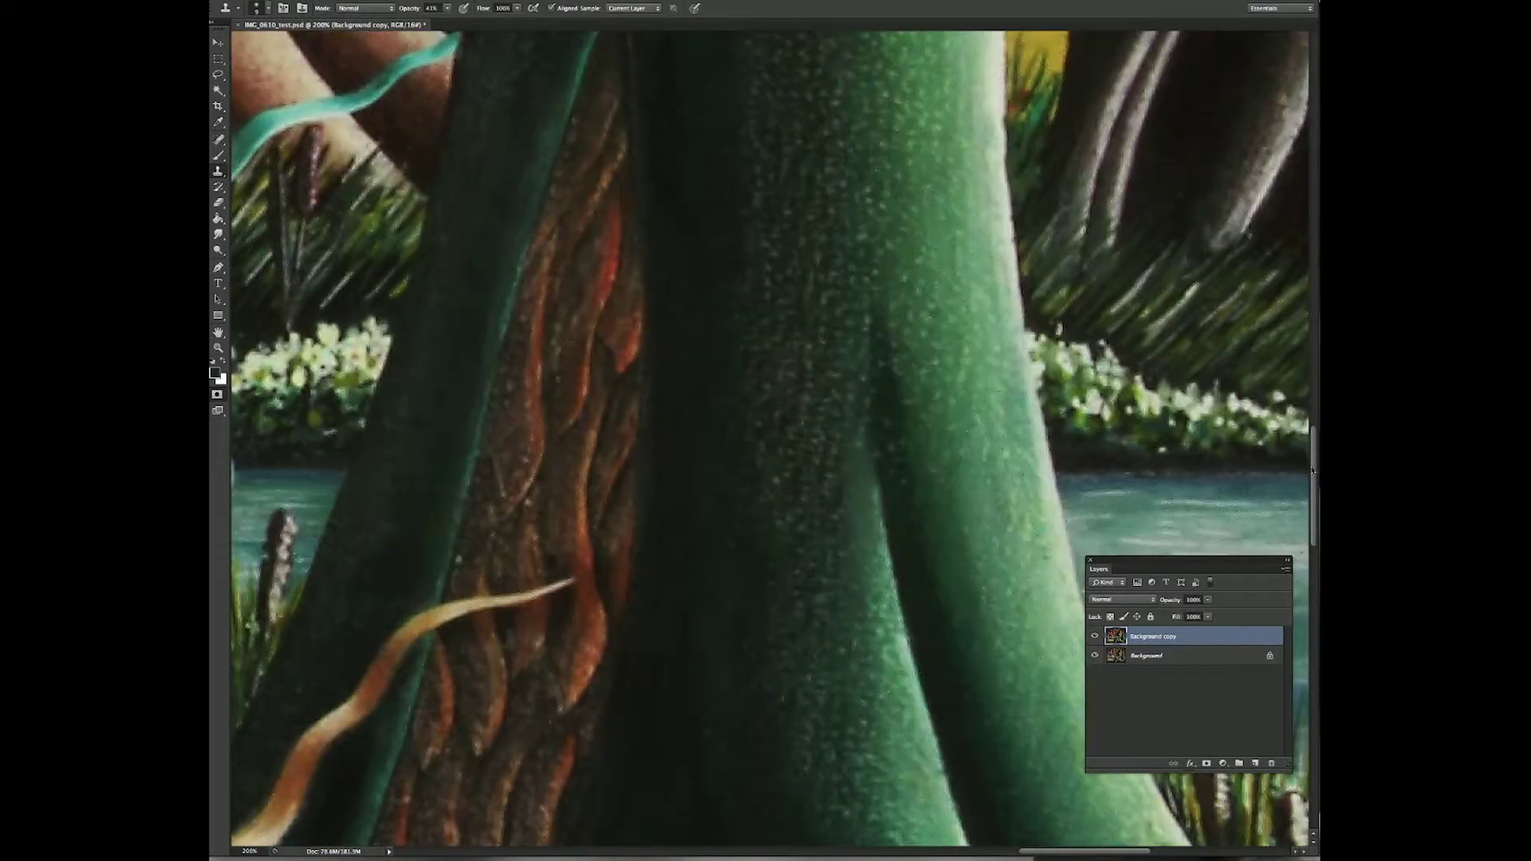
scroll(974, 417, up, 6)
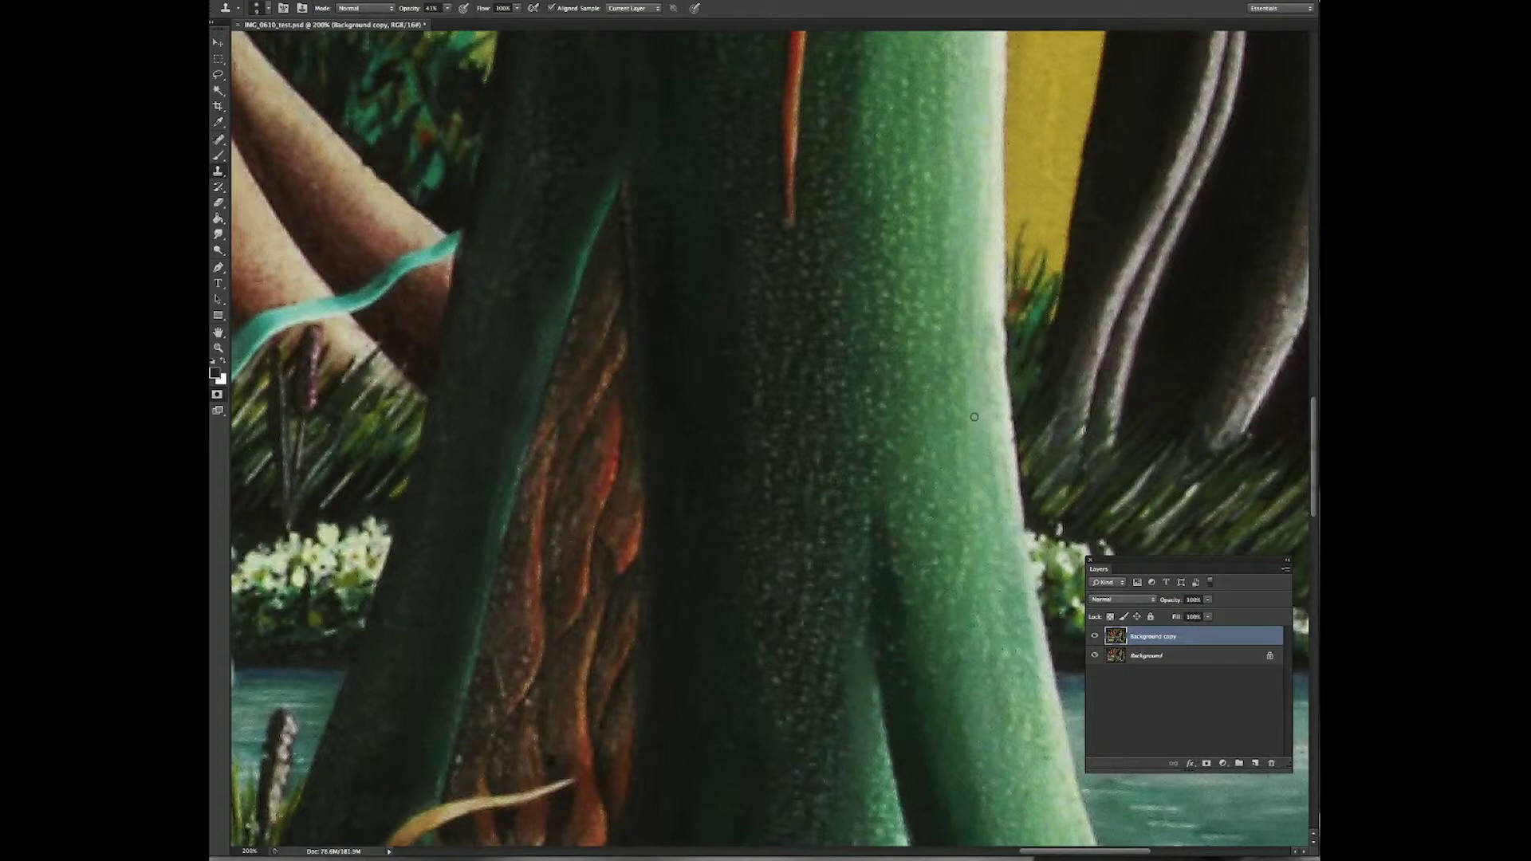
key(super+d)
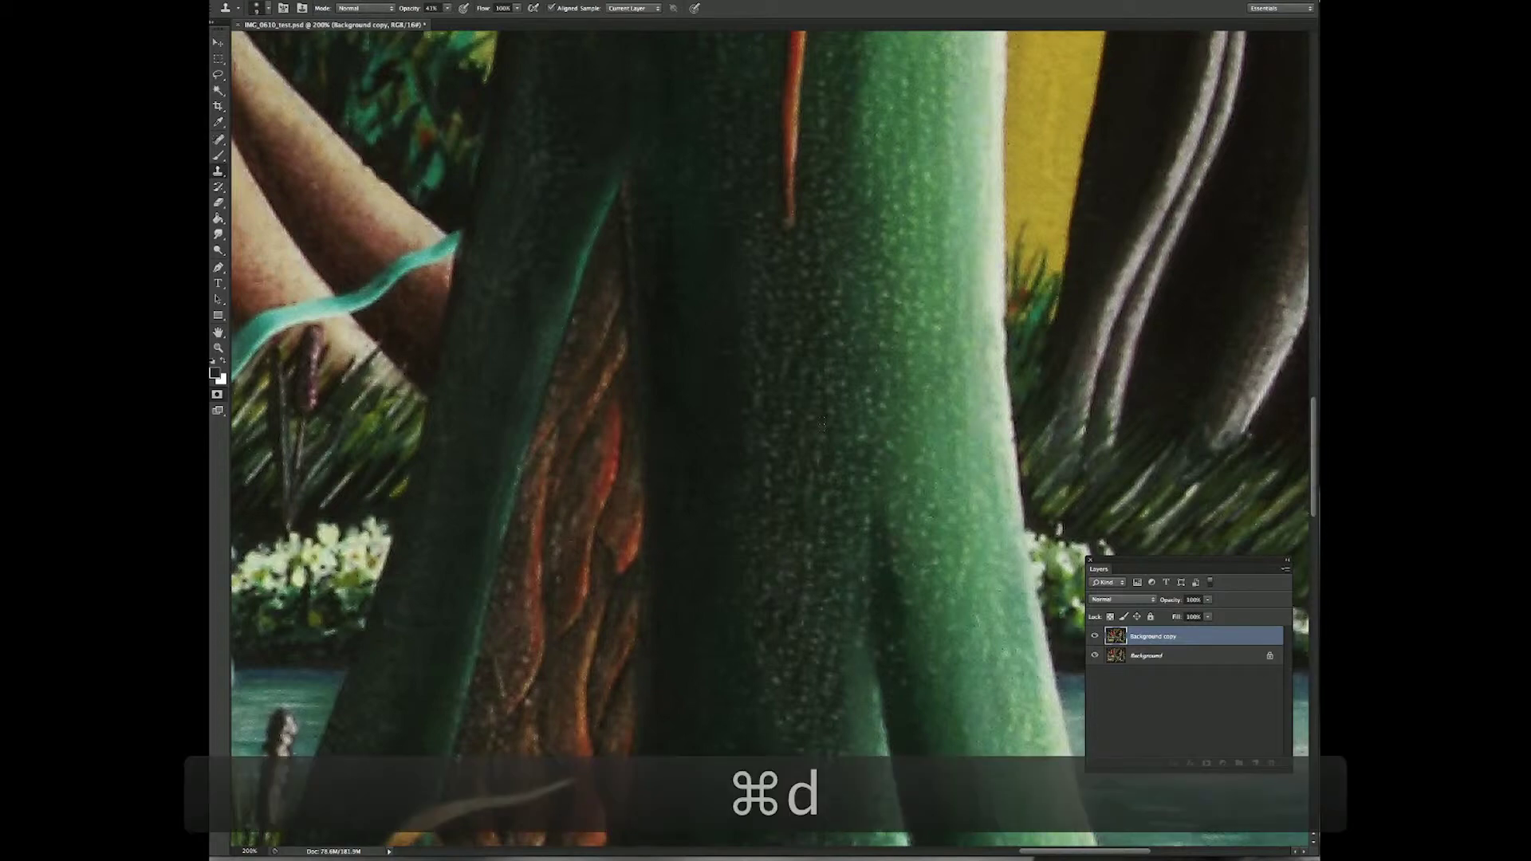
key(w)
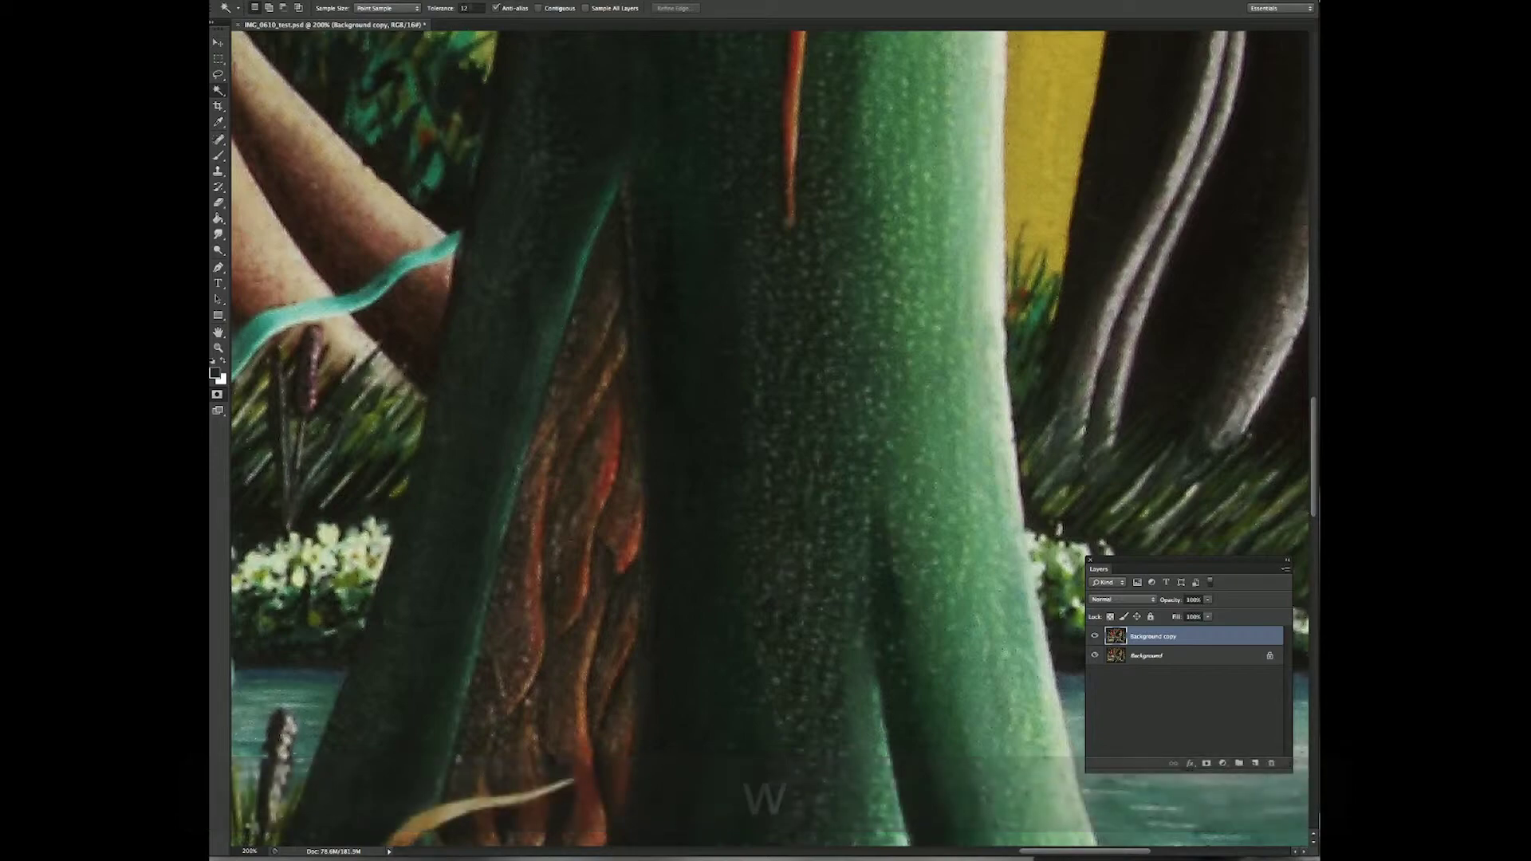
click(985, 508)
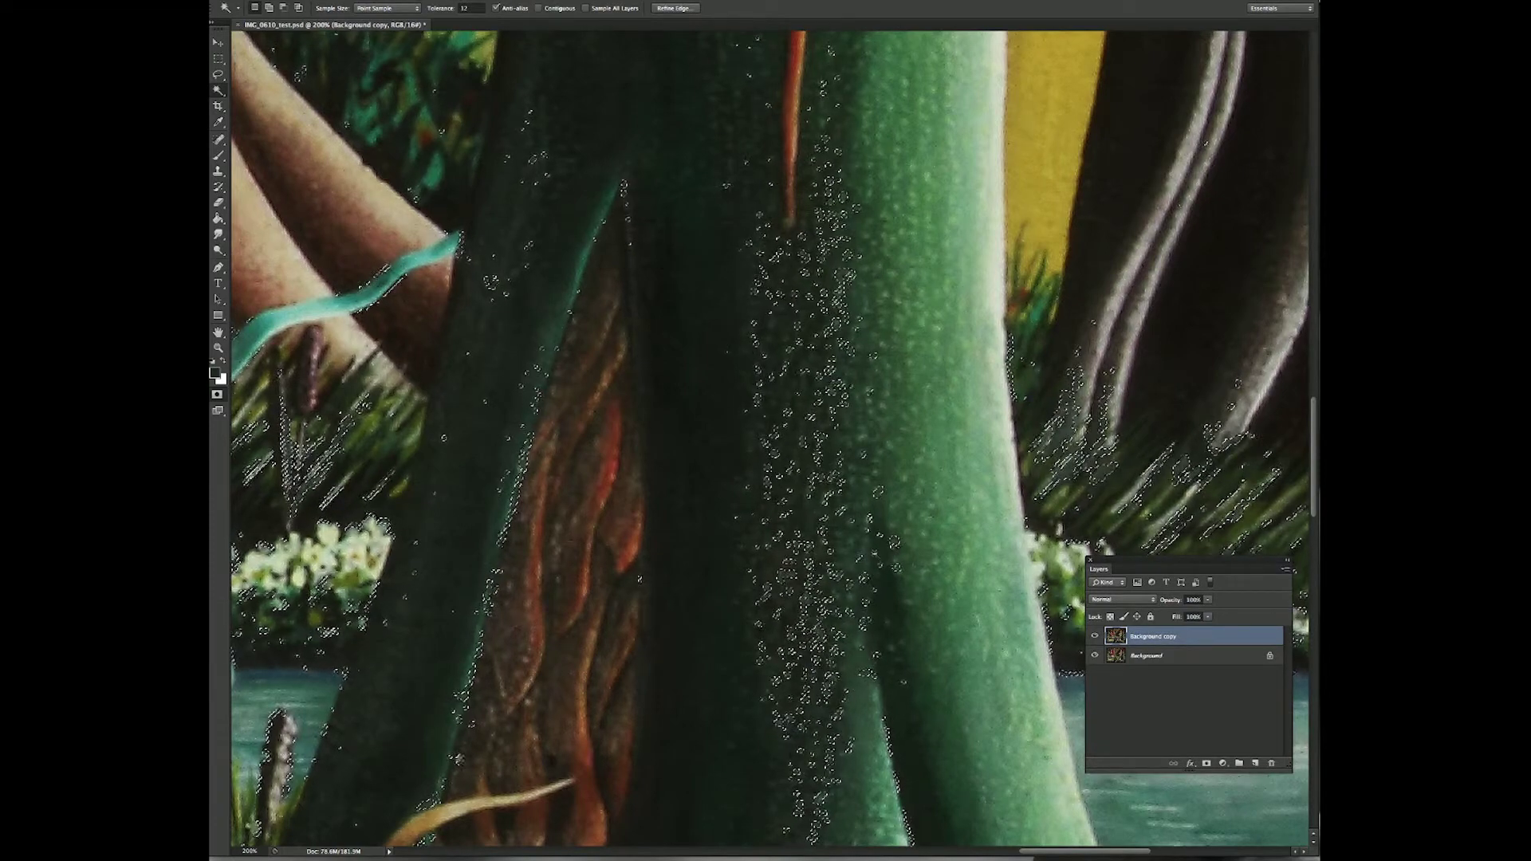
key(super+h)
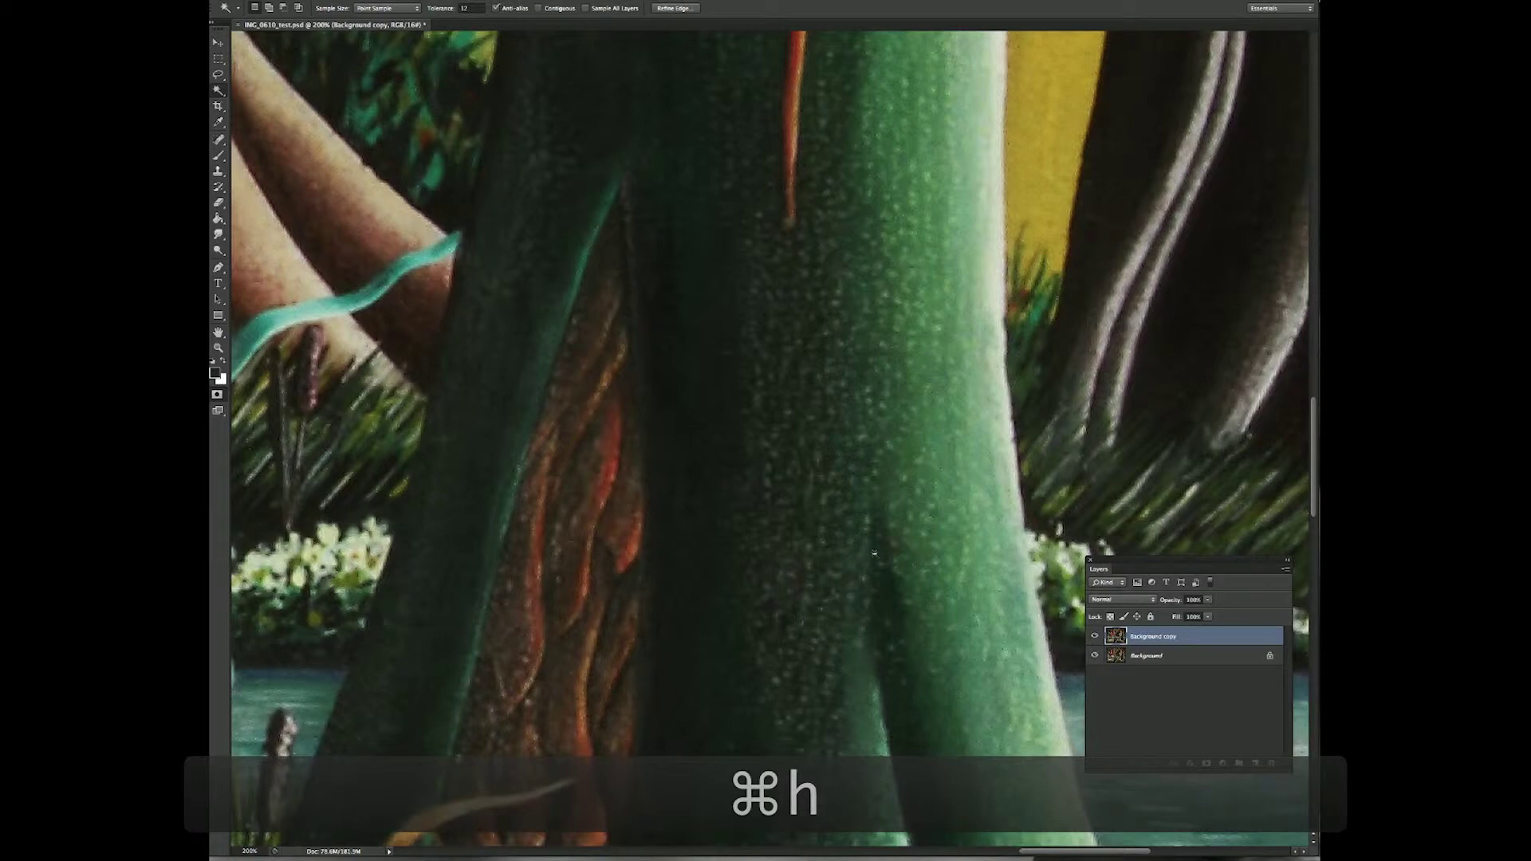
- Set up the Brush for the trunk's specks with its size enlarged to 150 px
key(b)
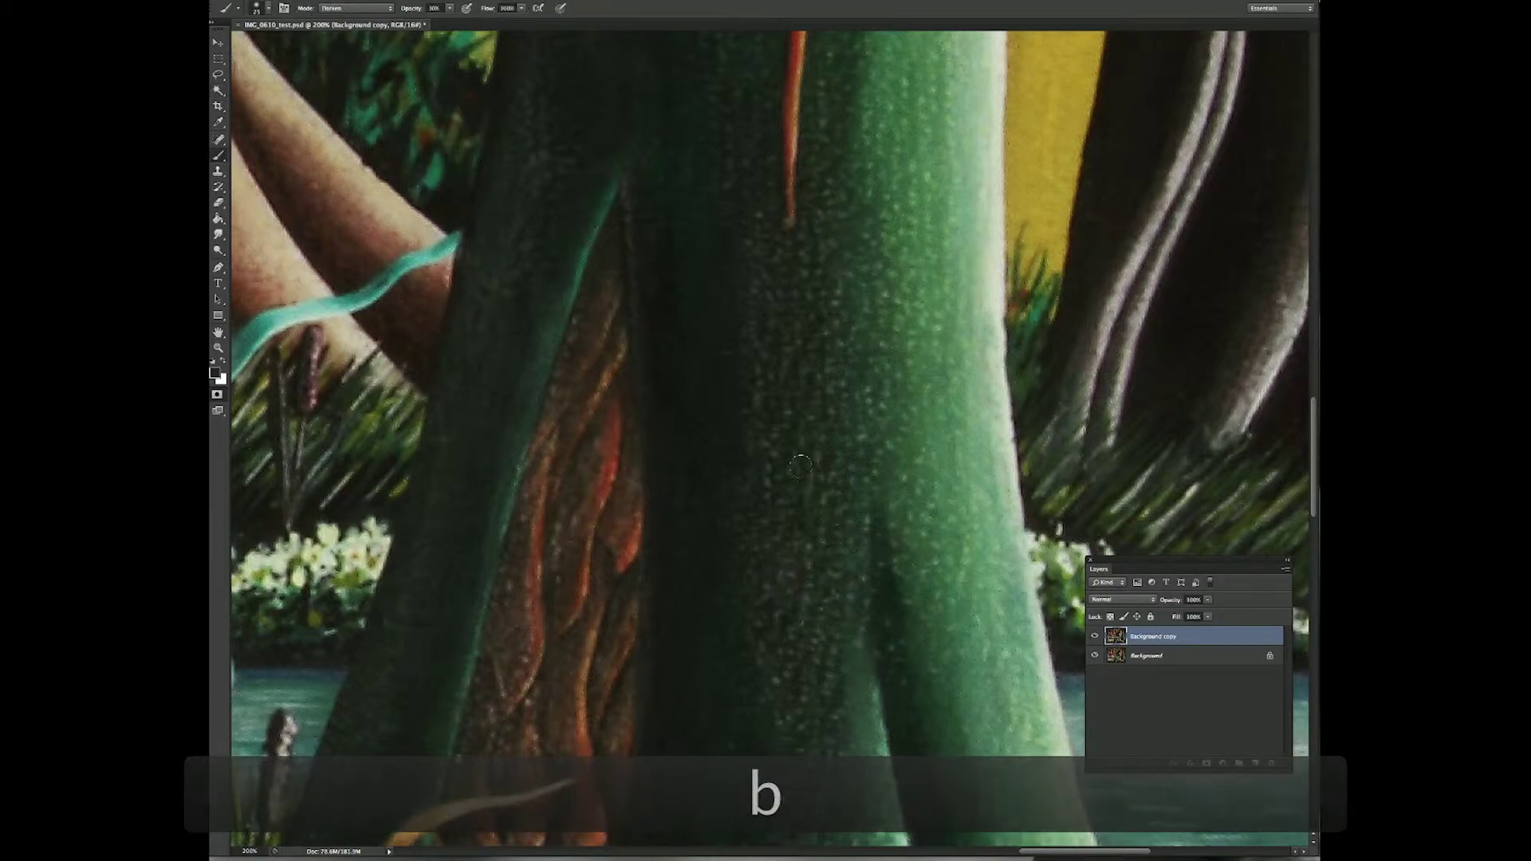
key(bracketright)
key(bracketright)
key(bracketright)
key(bracketright)
key(bracketright)
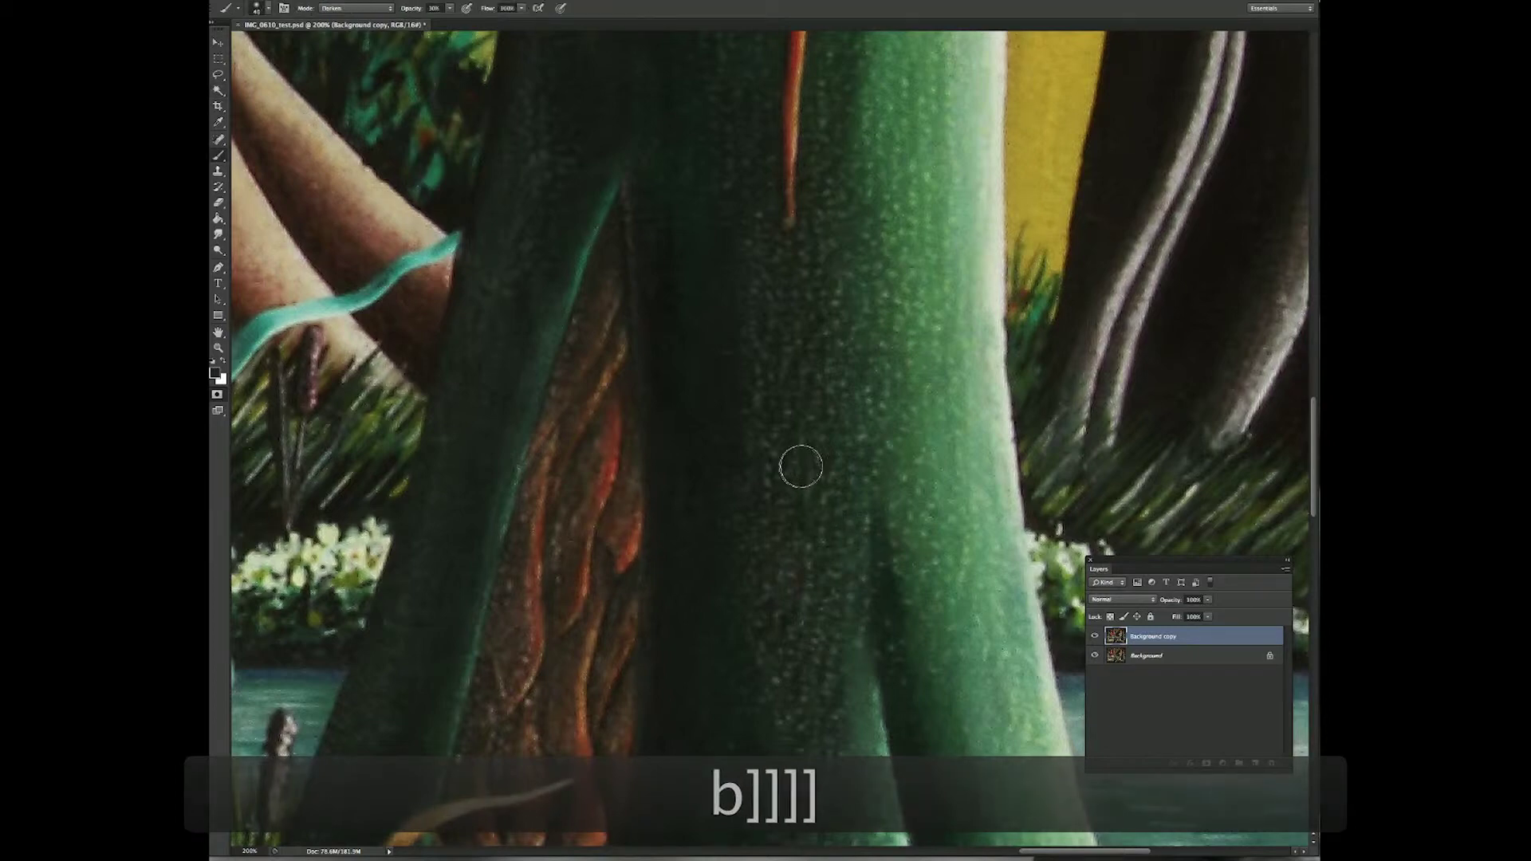
key(bracketright)
key(bracketright)
key(bracketright)
key(bracketright)
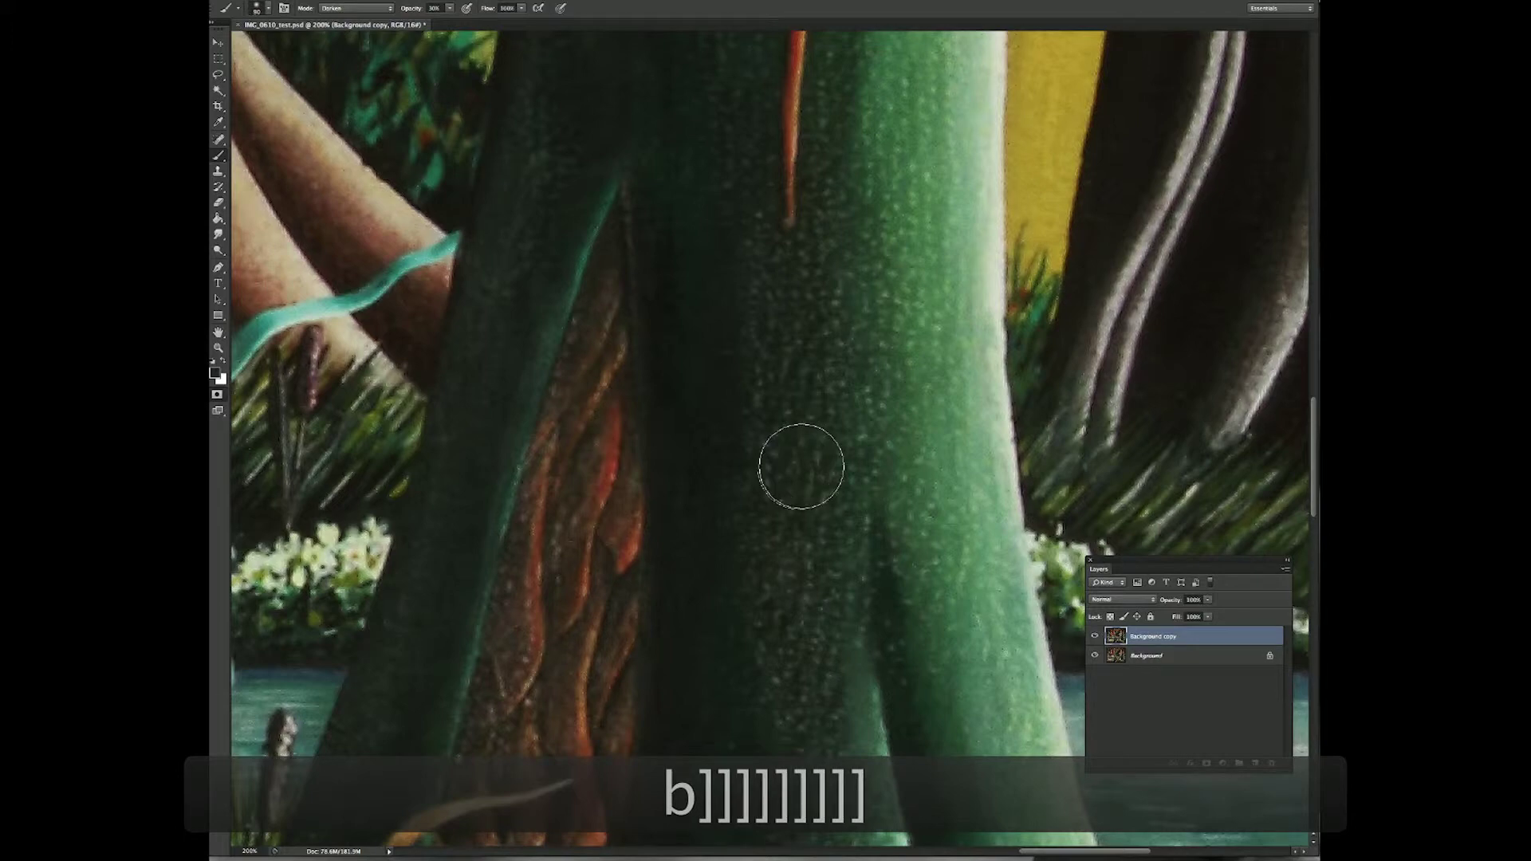
key(bracketright)
key(bracketright)
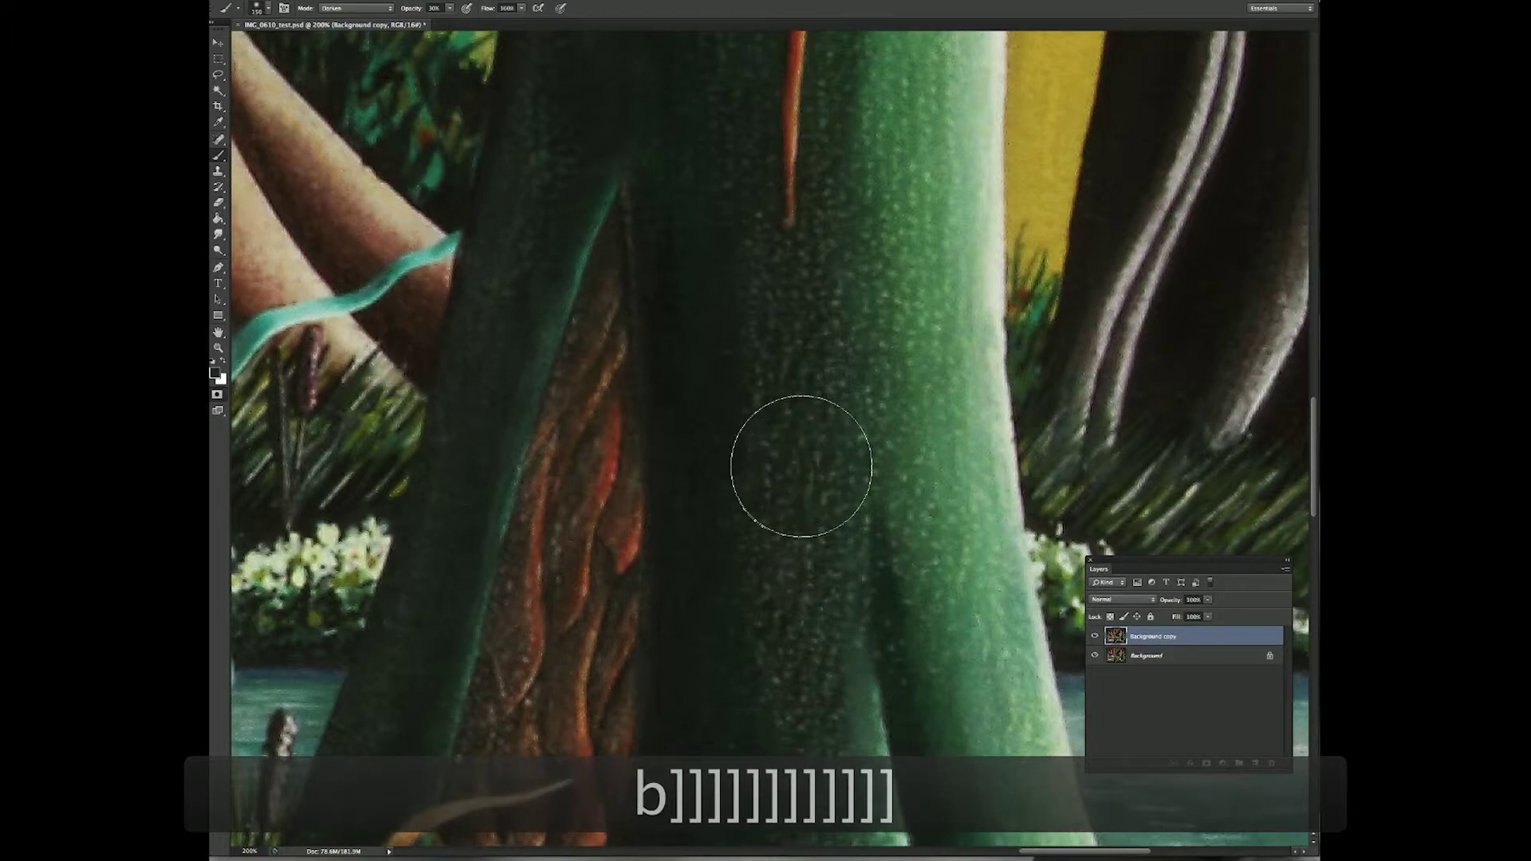
- Sample a dark green from the shaded middle of the trunk as the Brush's painting colour
key(i)
key(i)
key(i)
key(i)
key(i)
key(i)
key(i)
key(i)
key(i)
key(i)
key(i)
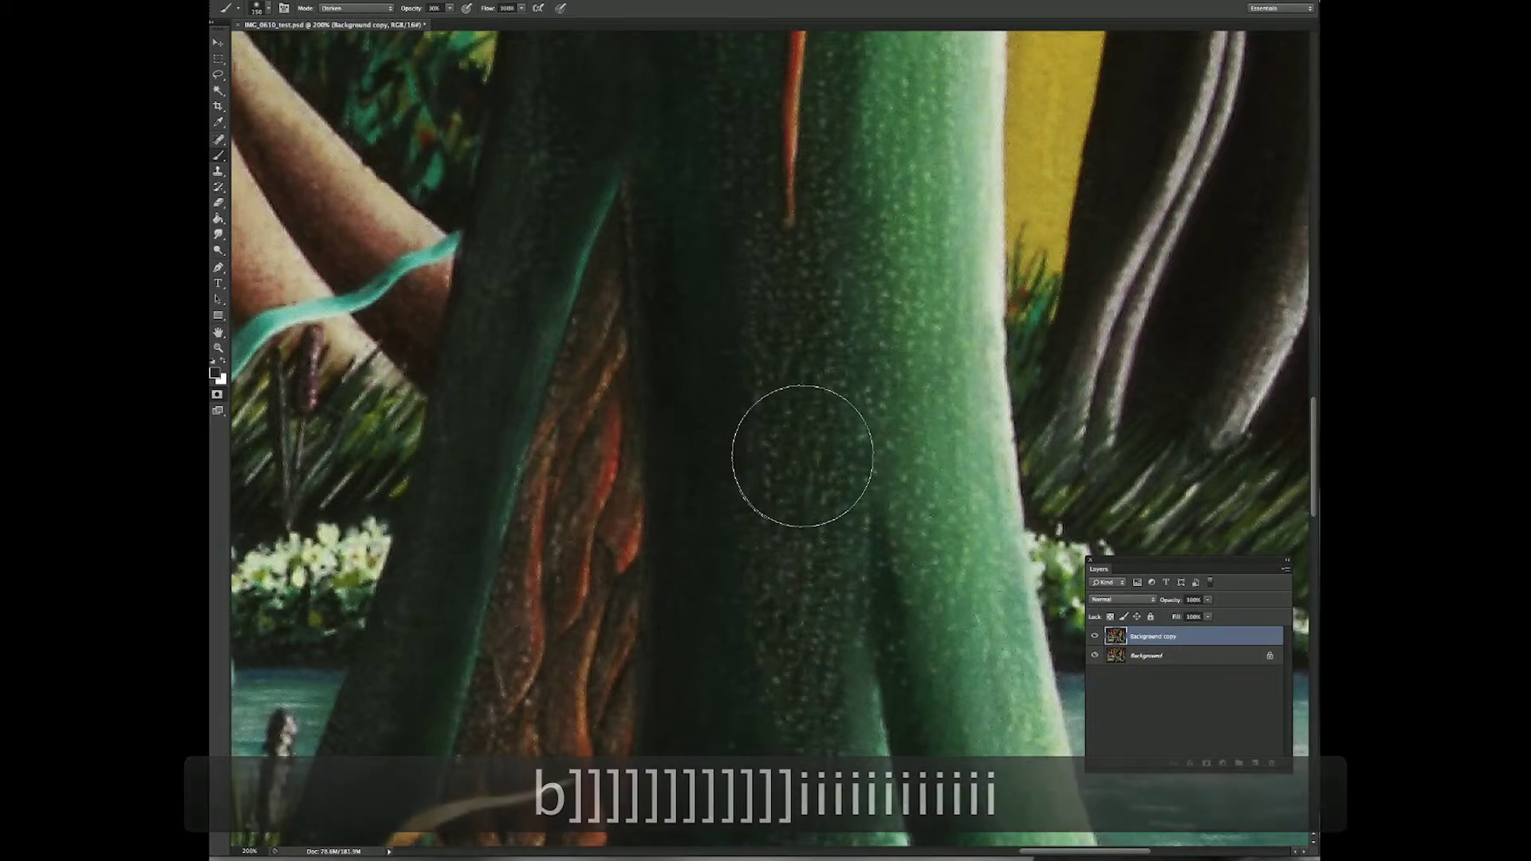
key(i)
key(i)
key(i)
click(809, 451)
key(i)
key(i)
key(i)
key(i)
key(i)
key(i)
key(i)
key(i)
key(i)
key(i)
key(i)
key(i)
key(i)
key(i)
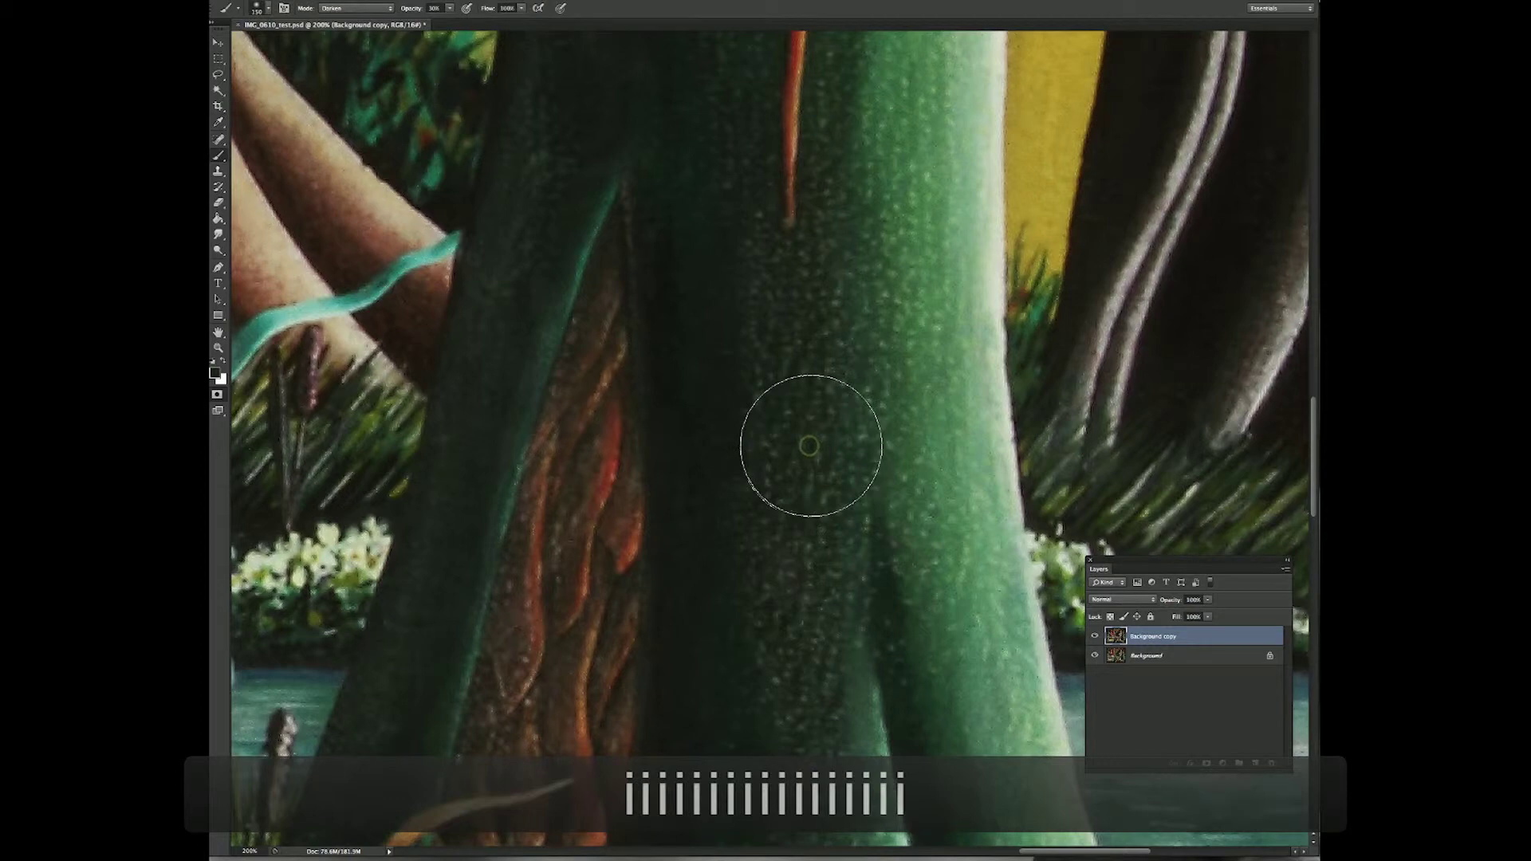
key(i)
key(i)
key(i)
key(i)
key(i)
key(i)
key(i)
key(i)
key(i)
key(i)
key(i)
key(i)
key(i)
key(i)
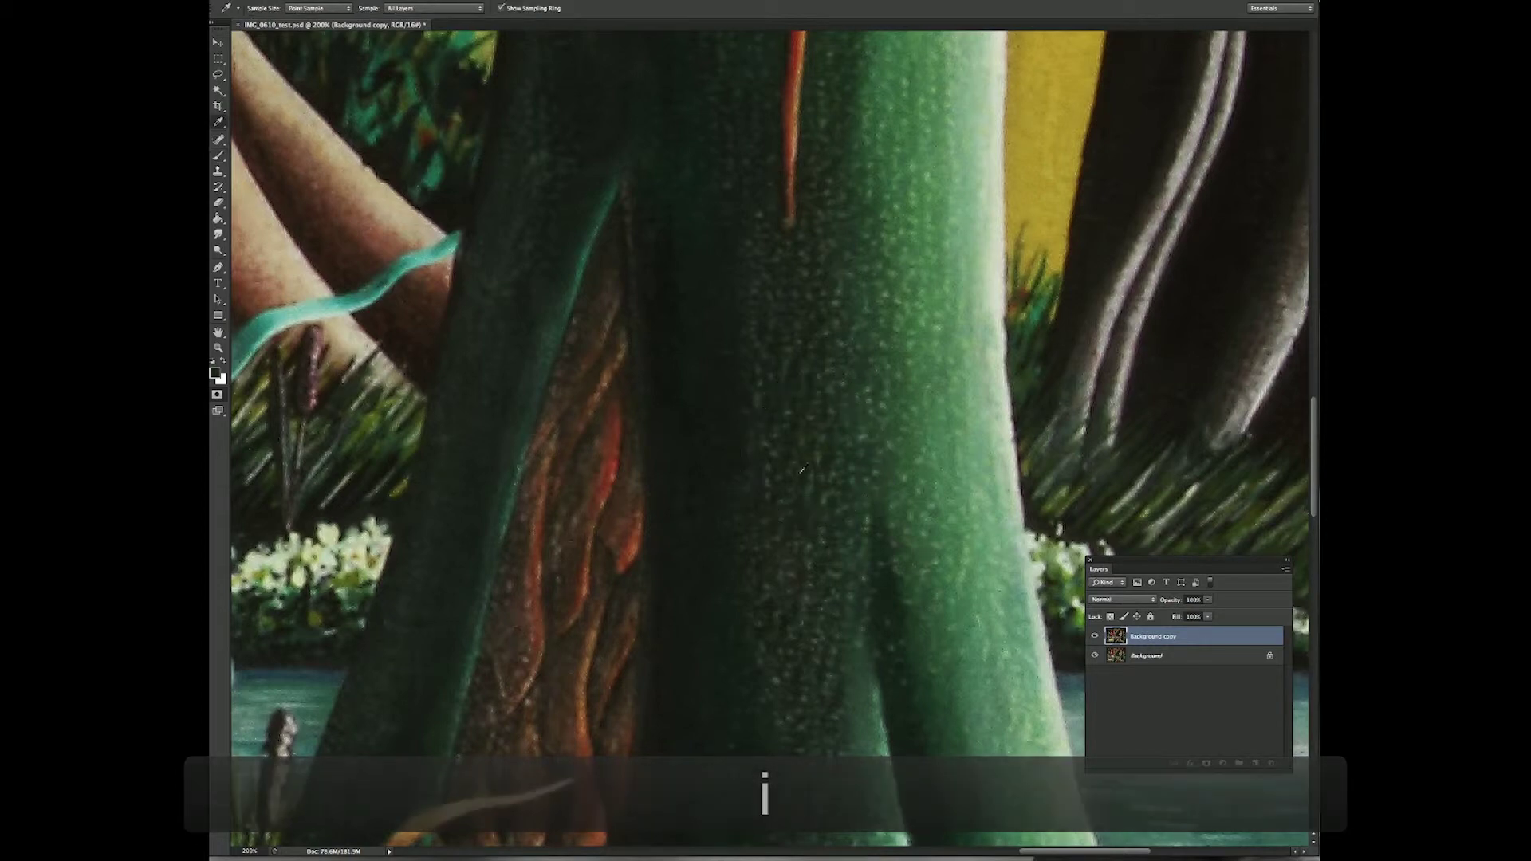
key(i)
key(i)
key(i)
key(i)
key(i)
key(i)
key(i)
key(i)
key(i)
key(i)
key(i)
key(i)
key(i)
key(i)
key(i)
key(i)
key(i)
key(i)
key(i)
key(i)
key(i)
key(i)
key(i)
key(i)
key(i)
key(i)
key(i)
key(i)
key(i)
key(i)
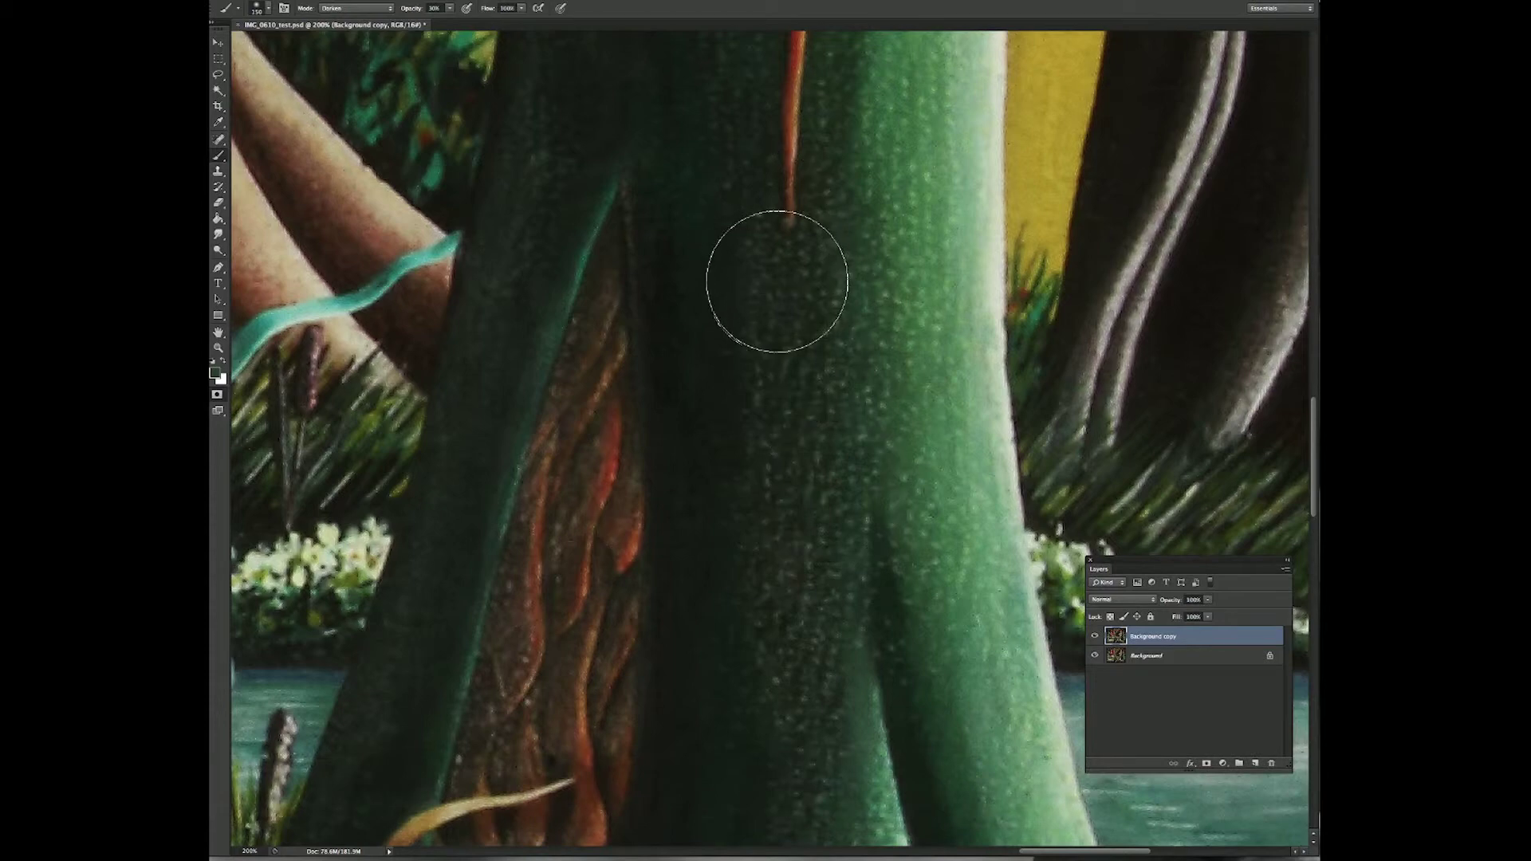
- Paint the sampled dark green over the selected specks down the trunk, from below the hanging red tendril to its base
drag(779, 315, 806, 727)
drag(789, 358, 814, 670)
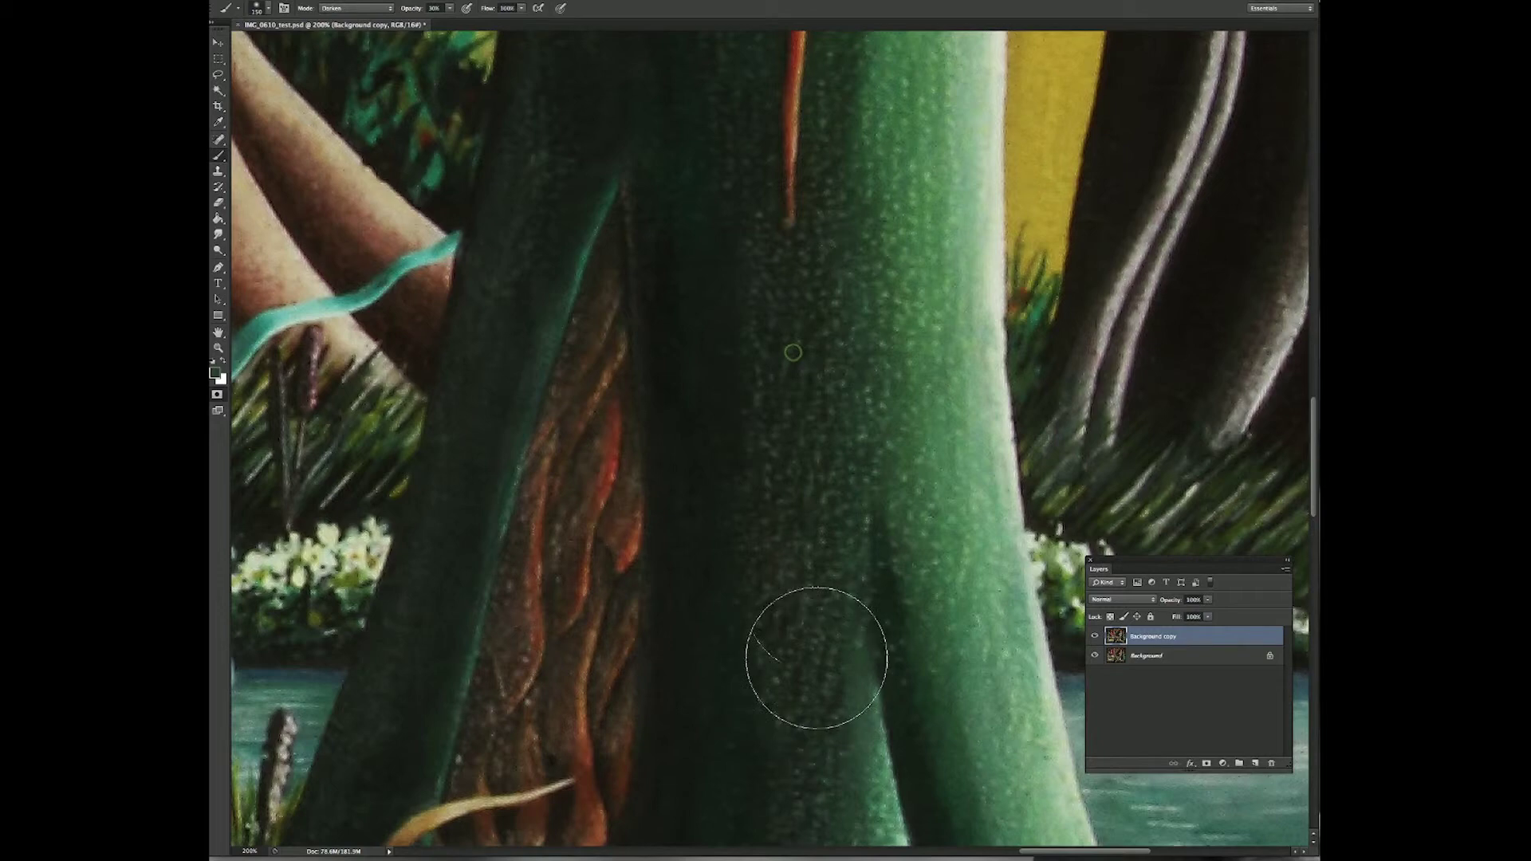
drag(794, 267, 790, 727)
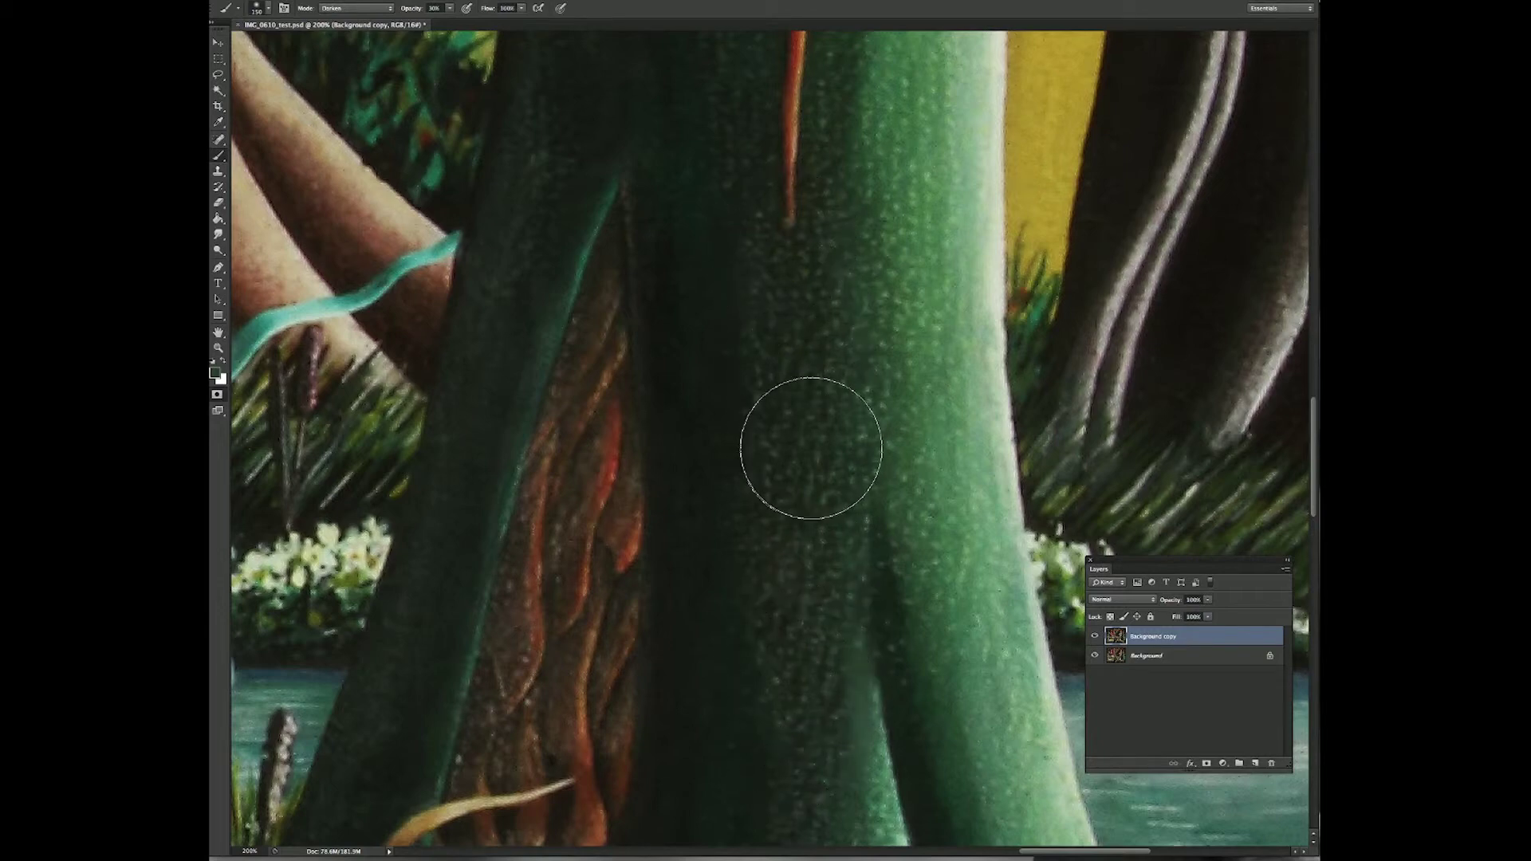
- Resample a darker tone from the trunk and paint over the remaining selected specks along its shaded side
key(i)
key(i)
key(i)
key(i)
key(i)
key(i)
key(i)
key(i)
key(i)
click(783, 304)
click(798, 771)
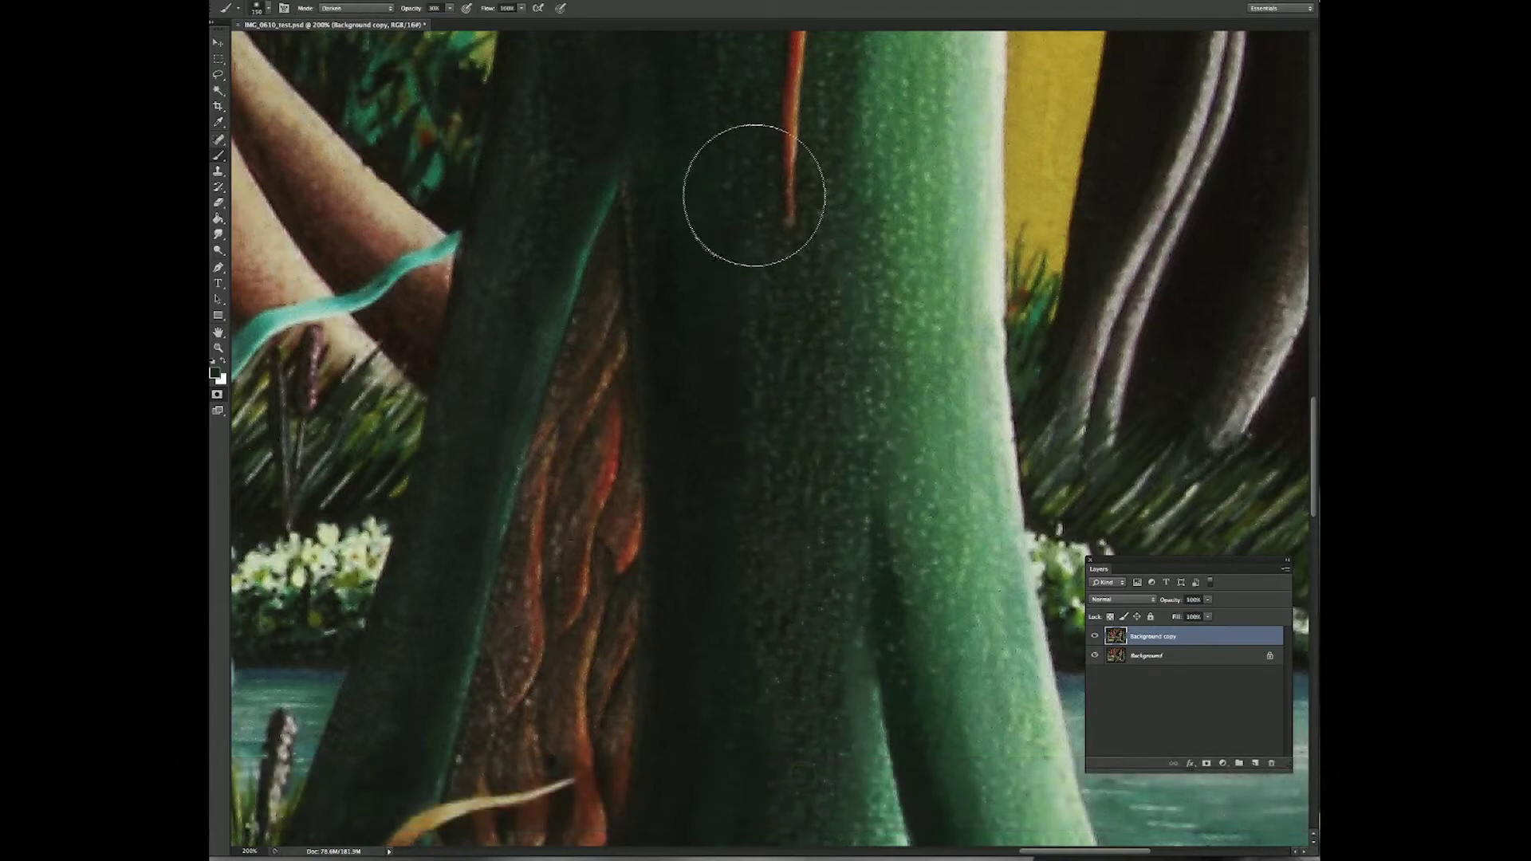
- Touch up the specks on the trunk's dark area around the red tendril's tip with freshly sampled dark tones
key(super+minus)
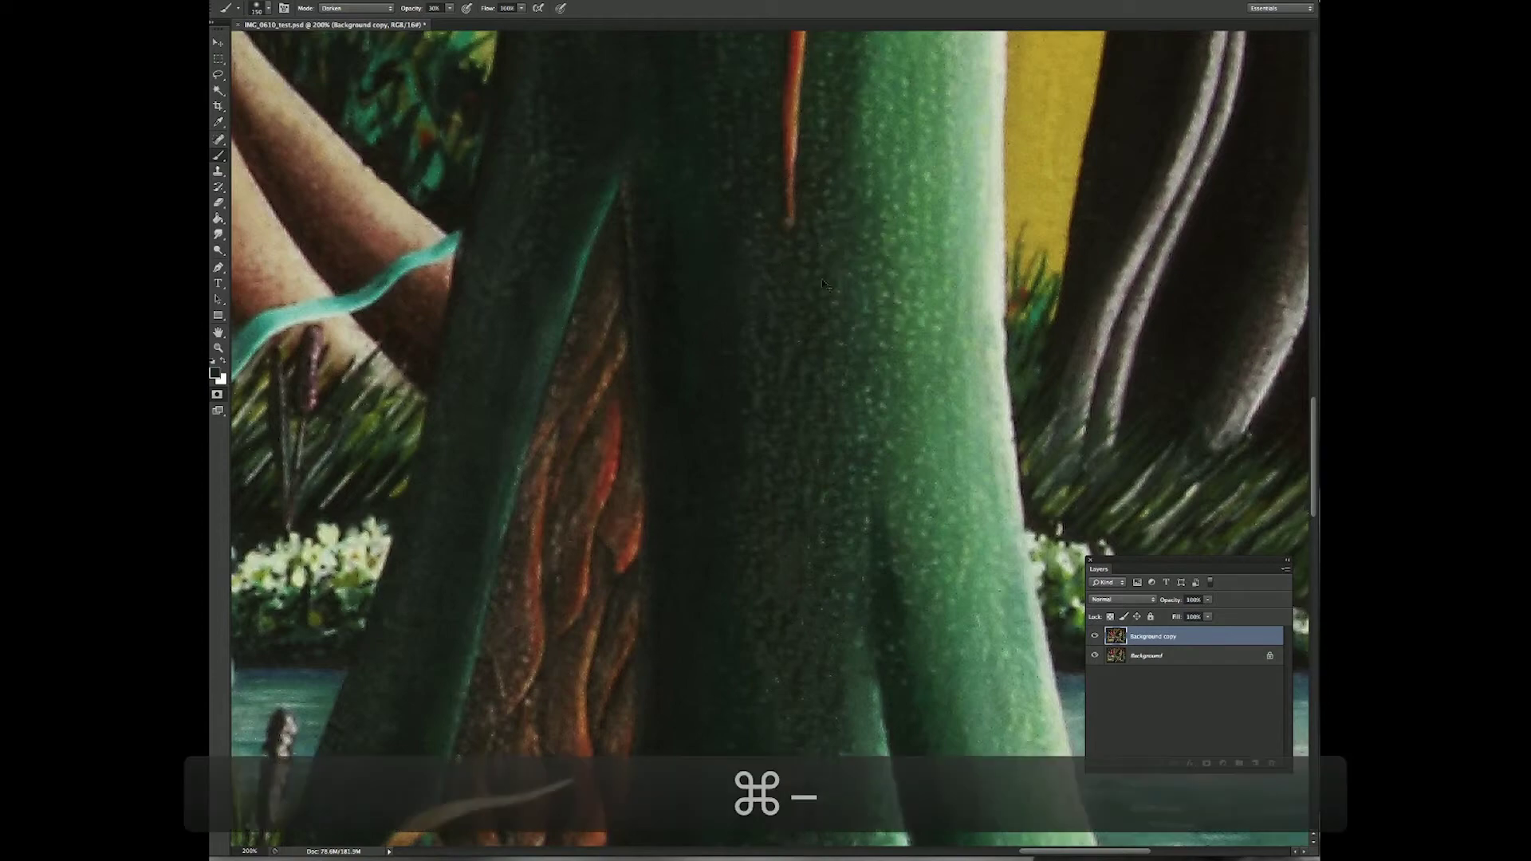
key(super+minus)
click(771, 405)
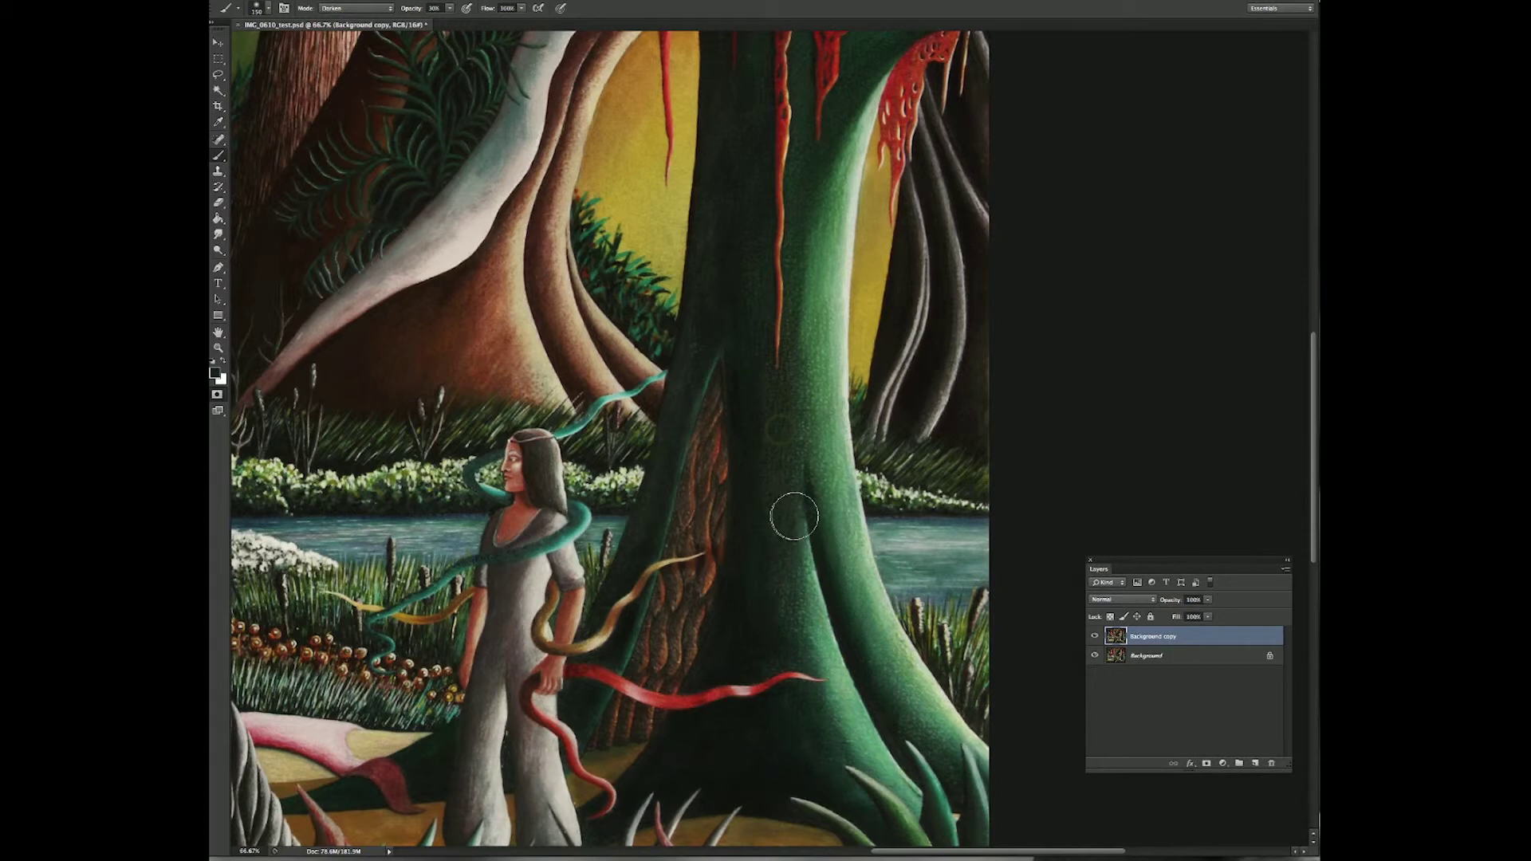
key(i)
key(i)
click(773, 530)
click(763, 370)
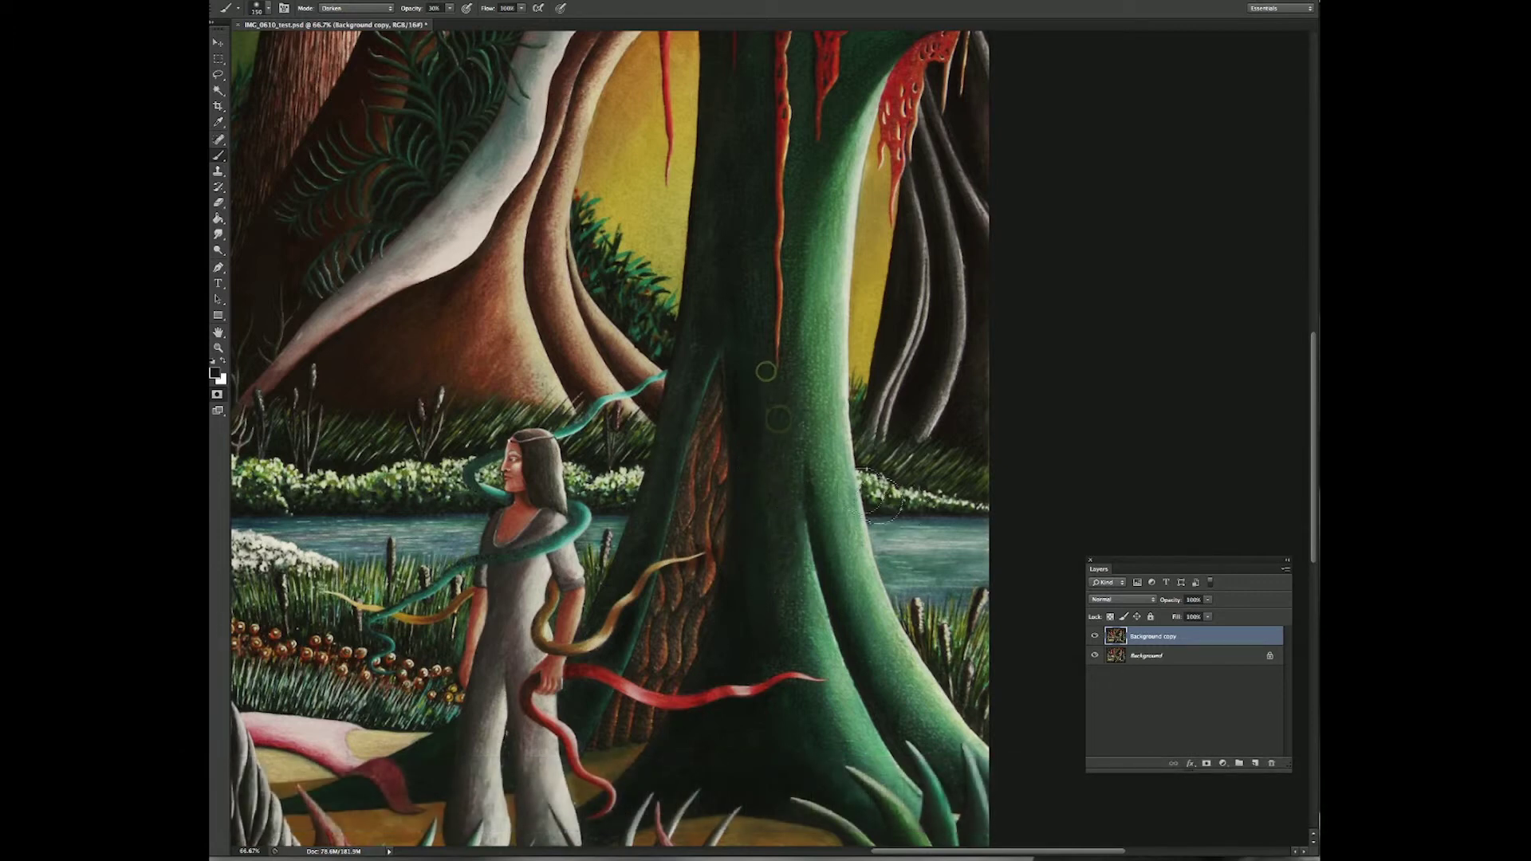
- Compare the green trunk before and after retouching by repeatedly hiding and showing the Background copy layer
click(1095, 637)
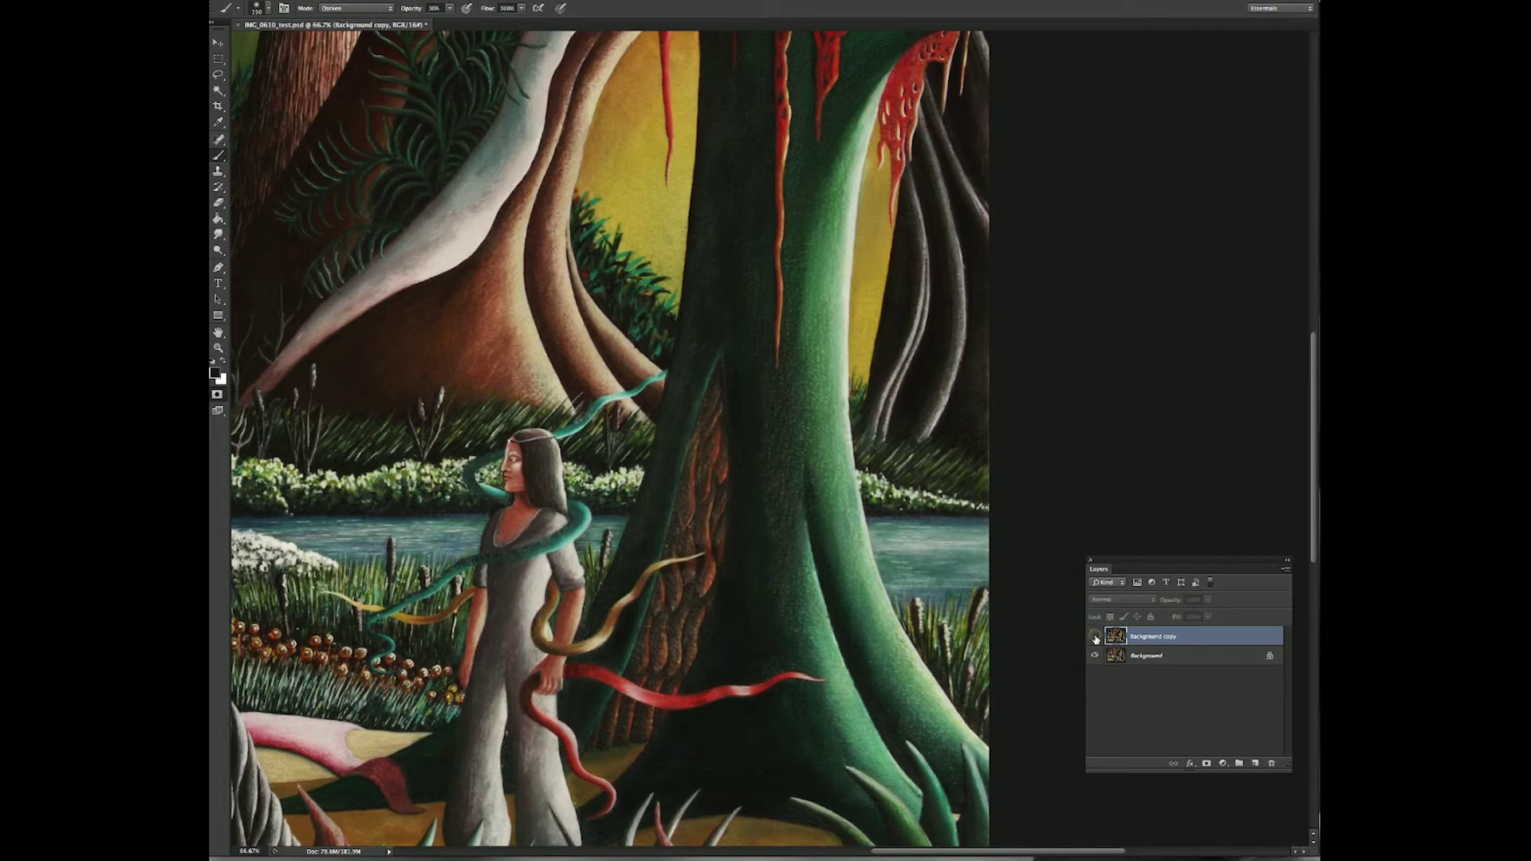
click(1094, 637)
click(1095, 637)
click(1095, 637)
click(1095, 637)
click(1094, 637)
click(1095, 637)
click(1094, 637)
click(1095, 637)
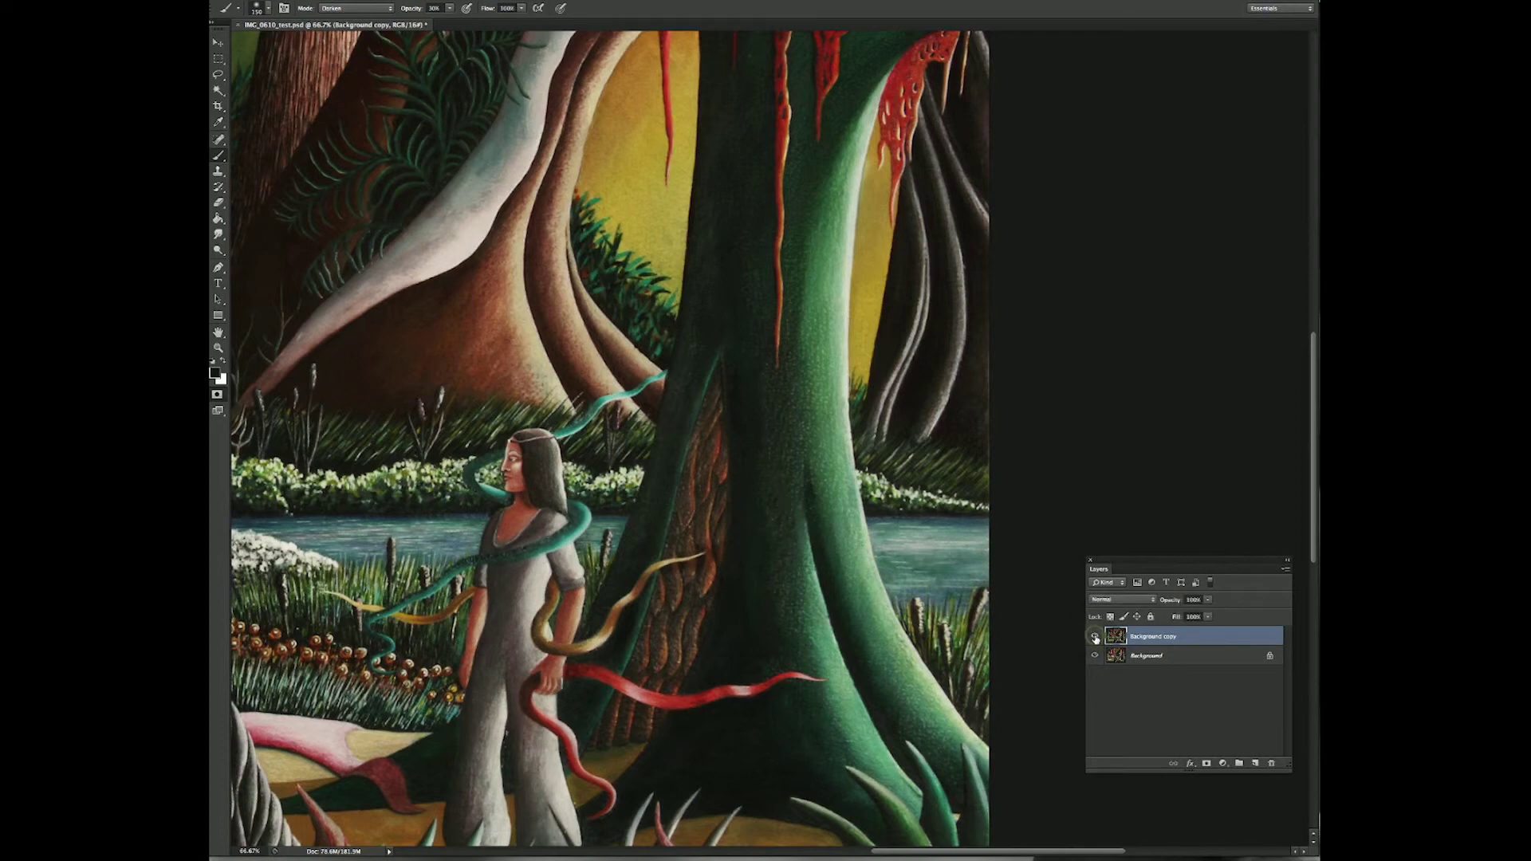